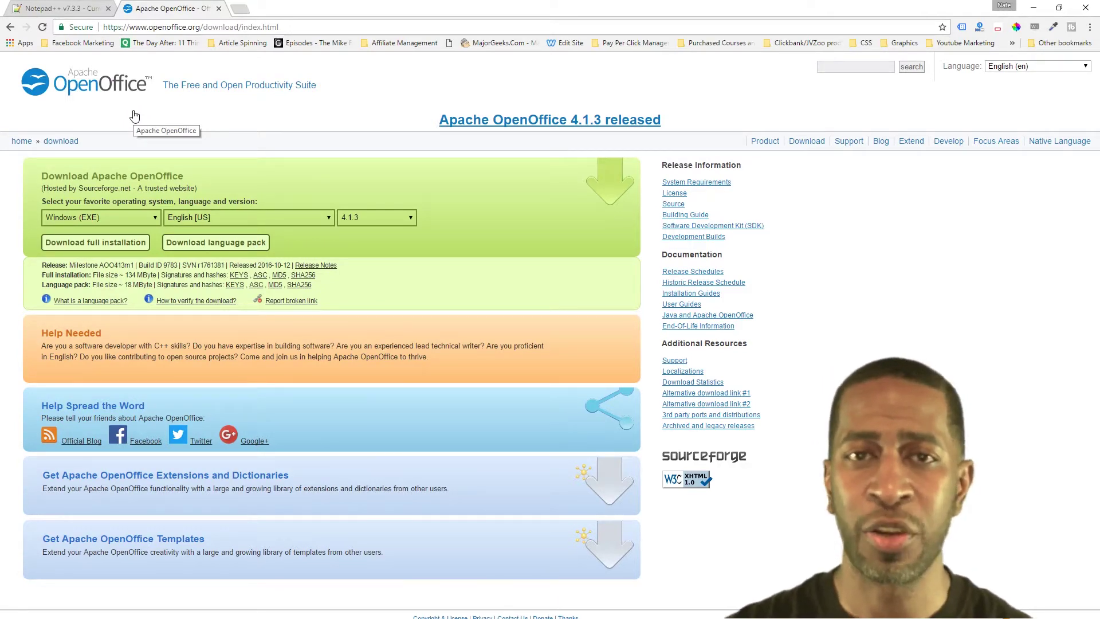
- Switch from the OpenOffice download page to the Notepad++ 7.3.3 download page tab
{"action": "left_click", "coordinate": [235, 102]}
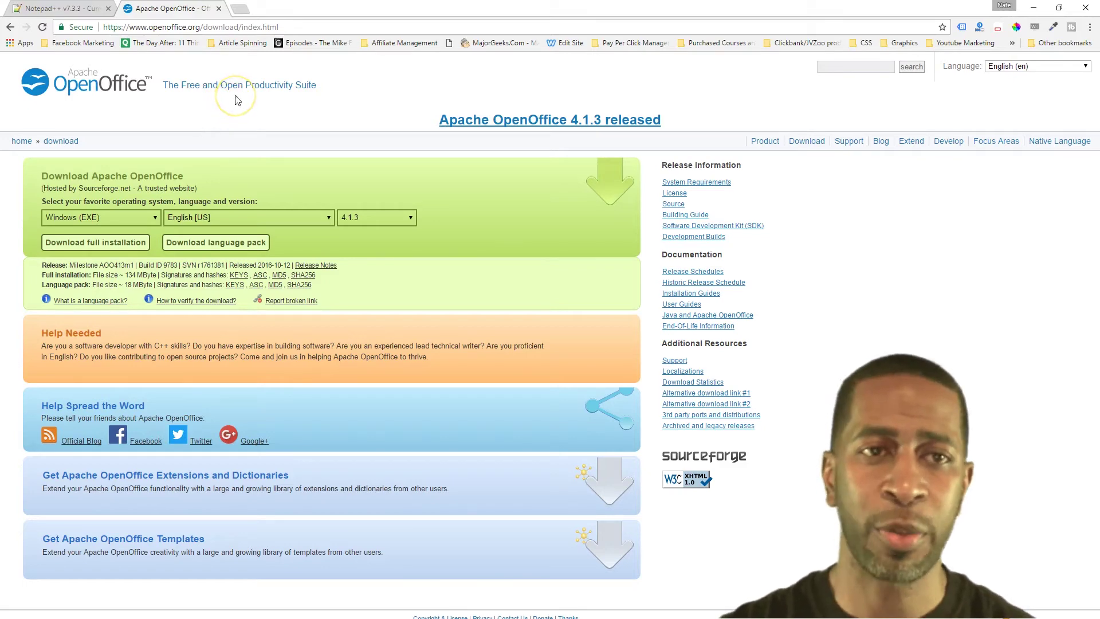
{"action": "left_click", "coordinate": [71, 8]}
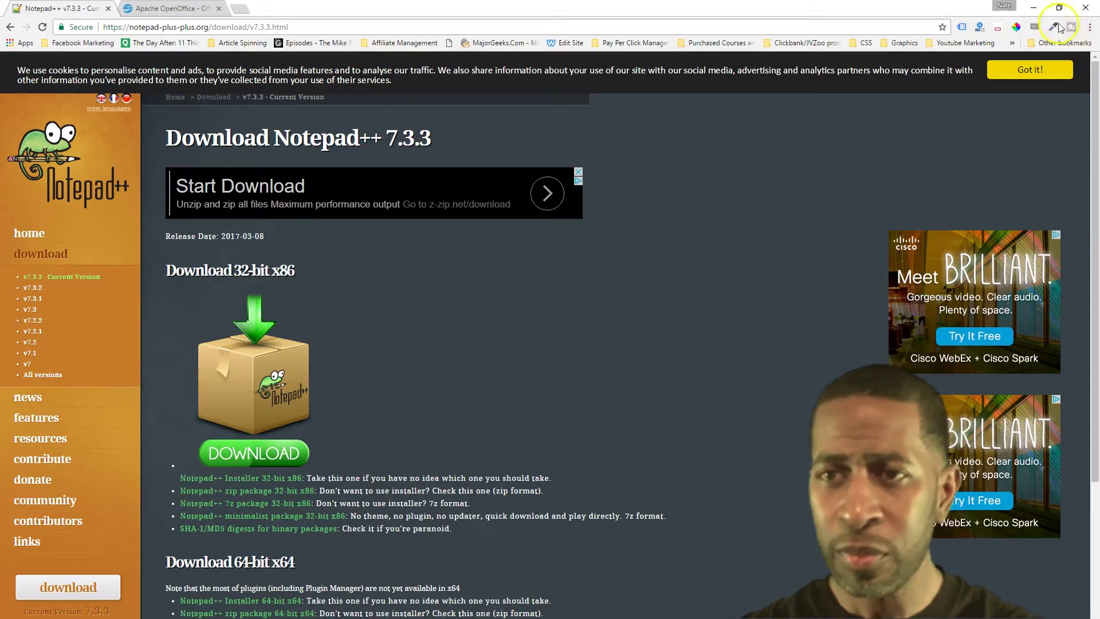
- Minimize the Notepad++ browser window to reveal the Yahoo home page
{"action": "left_click", "coordinate": [1035, 10]}
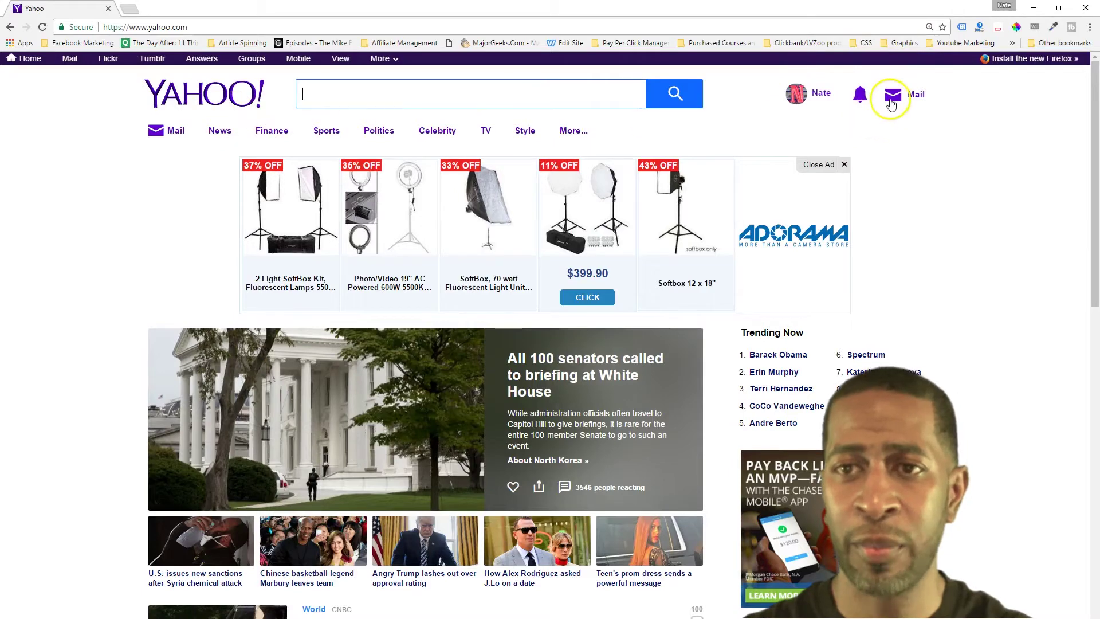
- Open Yahoo Mail from the Yahoo home page and go to its empty Contacts page
{"action": "left_click", "coordinate": [891, 102]}
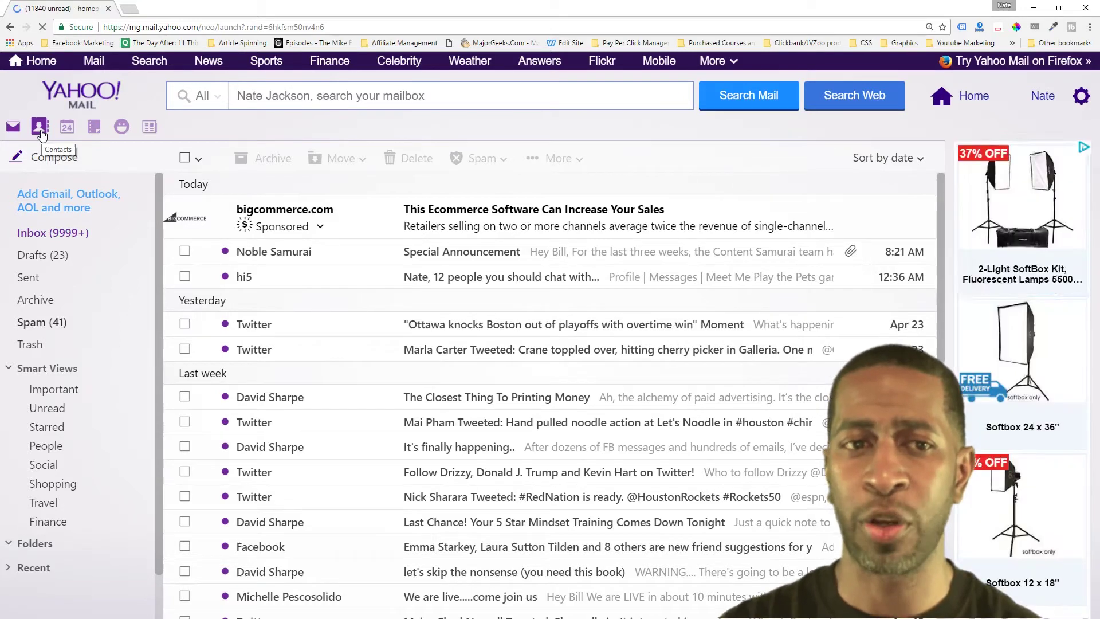
{"action": "left_click", "coordinate": [49, 135]}
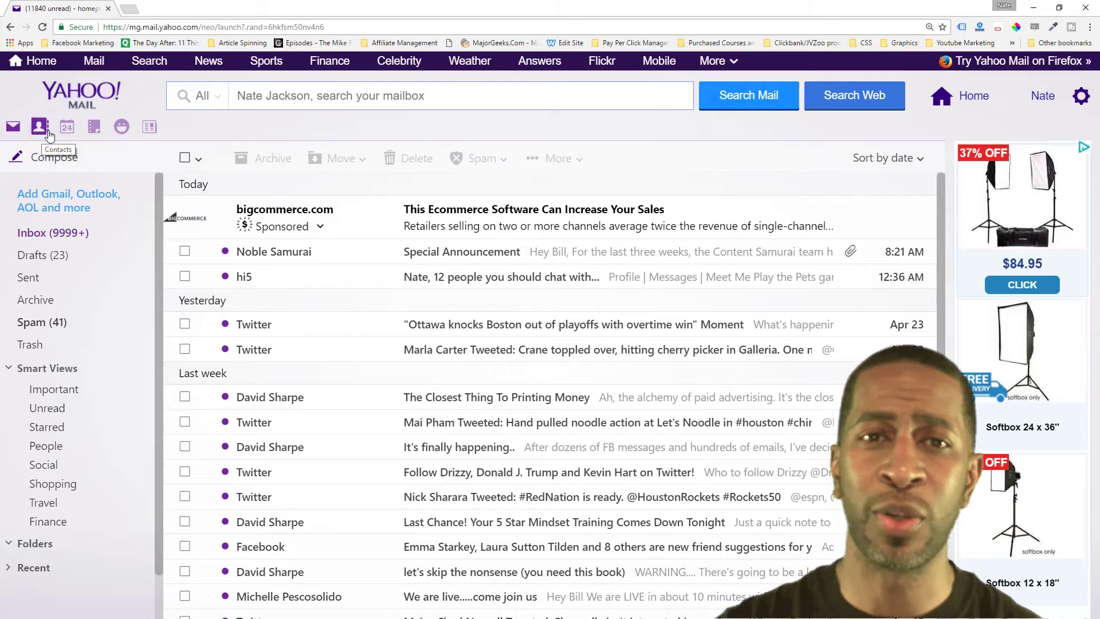
{"action": "left_click", "coordinate": [45, 130]}
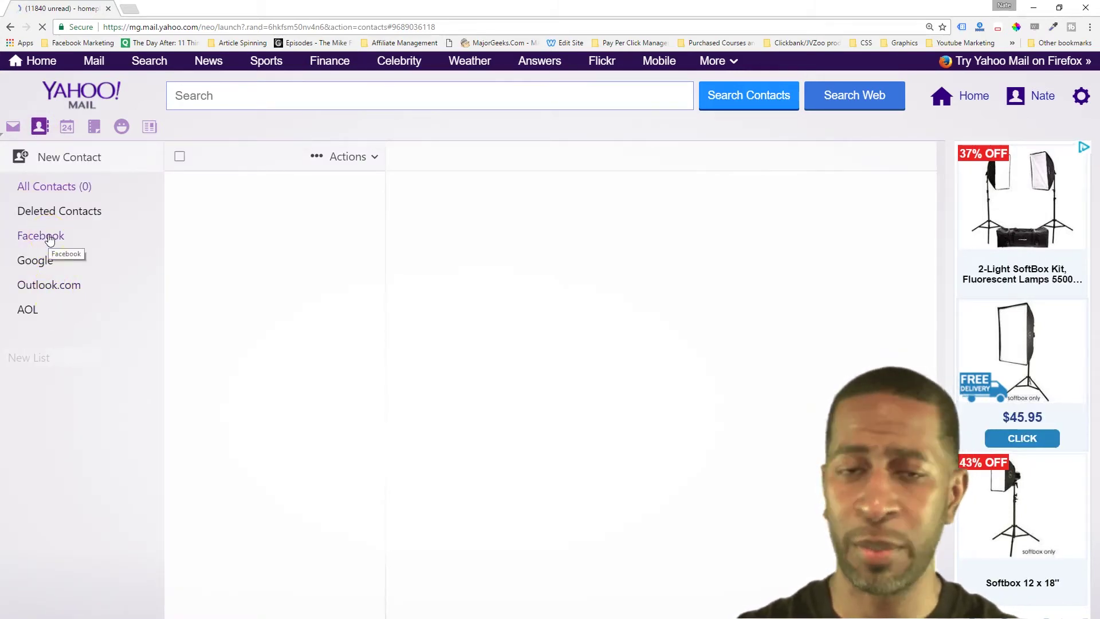
- Import the 868 Facebook friends into Yahoo contacts, authorizing the Facebook connection
{"action": "left_click", "coordinate": [49, 237]}
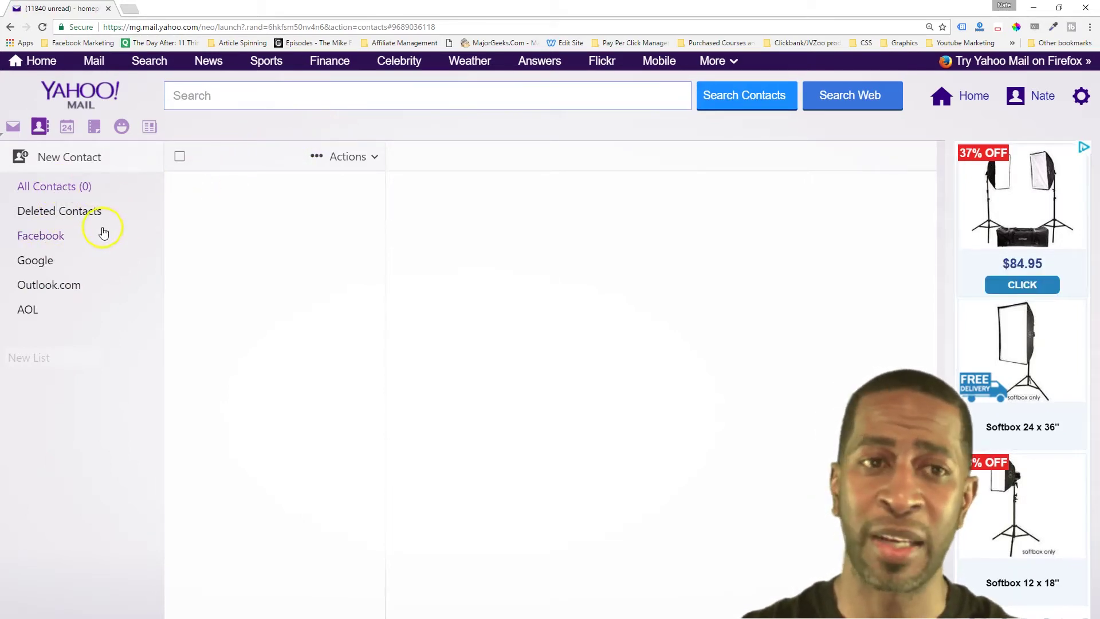
{"action": "left_click", "coordinate": [55, 239]}
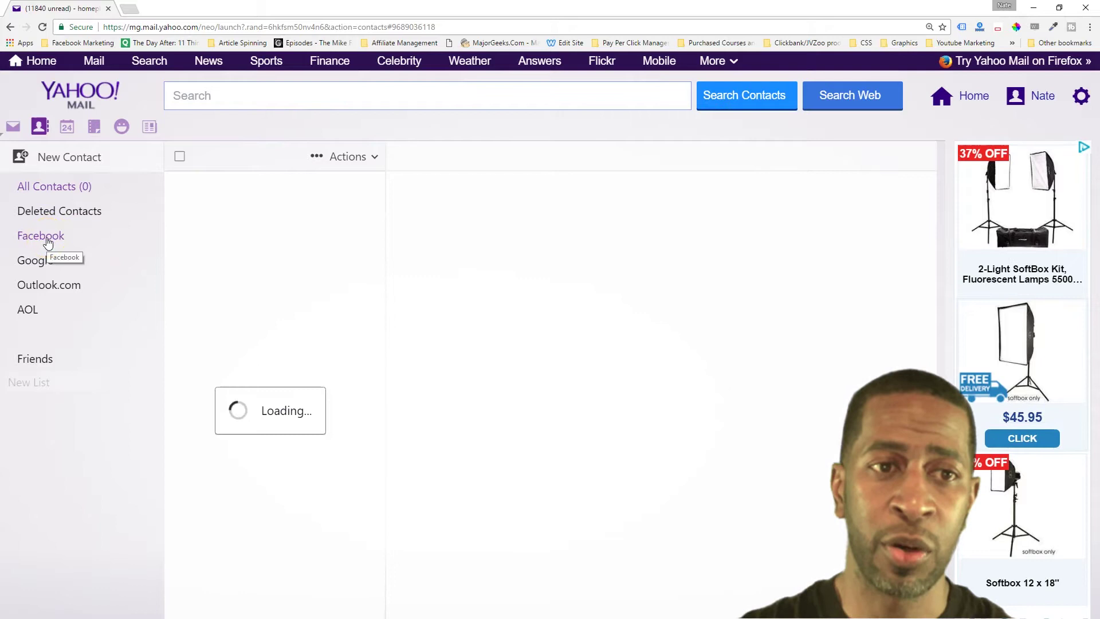
{"action": "left_click", "coordinate": [46, 239]}
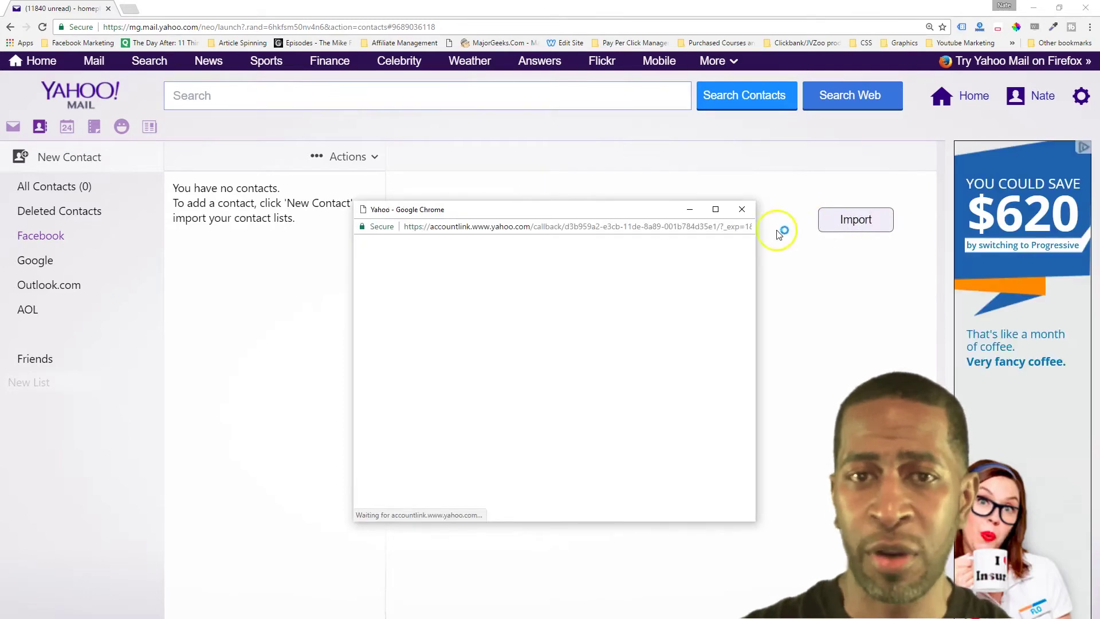
{"action": "left_click", "coordinate": [617, 258]}
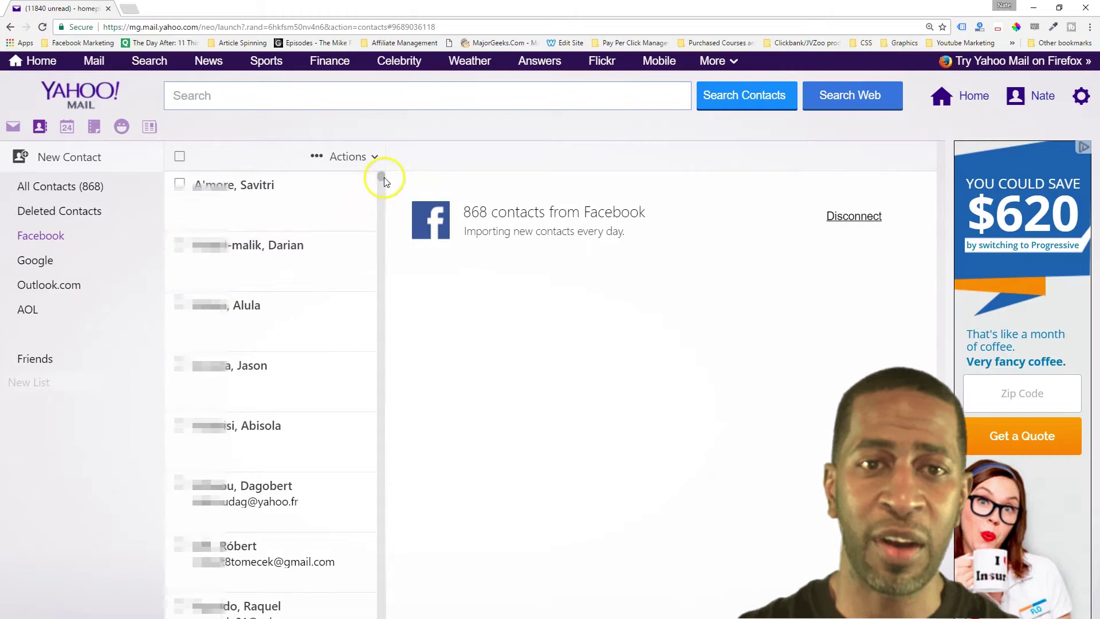
- Display all 868 contacts in the Yahoo address book
{"action": "mouse_move", "coordinate": [381, 179]}
{"action": "left_mouse_down"}
{"action": "mouse_move", "coordinate": [381, 270]}
{"action": "mouse_move", "coordinate": [386, 167]}
{"action": "left_mouse_up"}
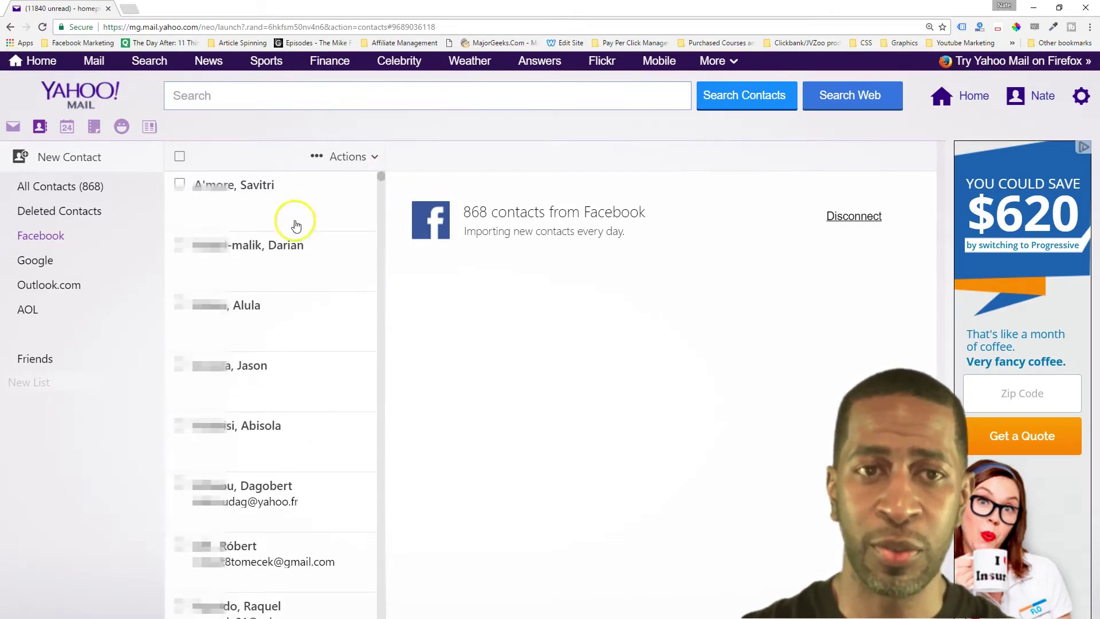
{"action": "scroll", "coordinate": [251, 440], "scroll_direction": "down", "scroll_amount": 4}
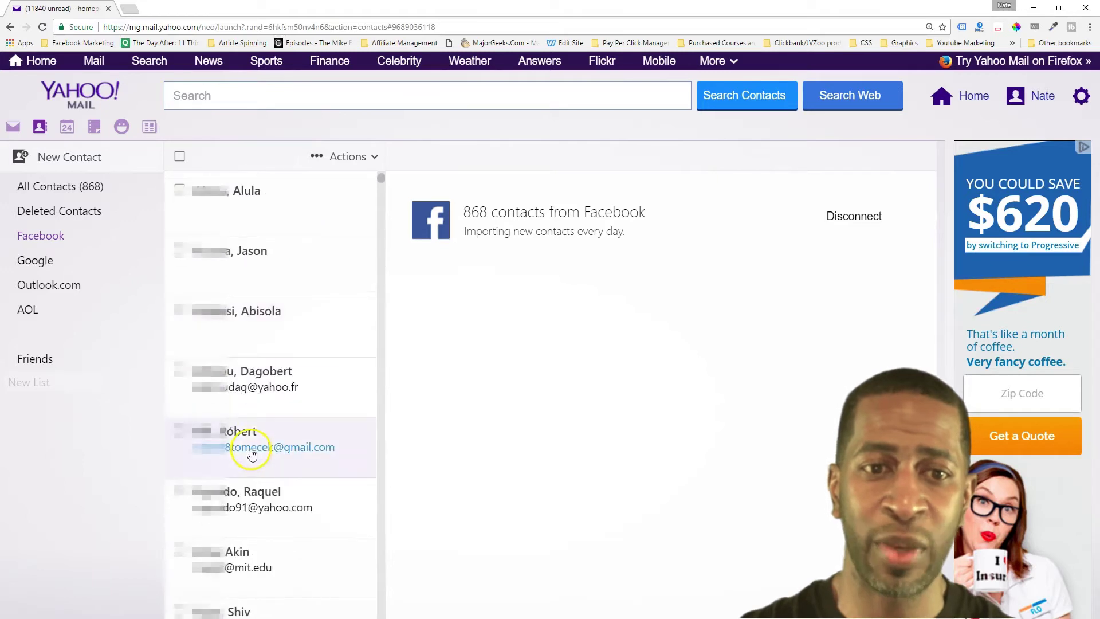
{"action": "scroll", "coordinate": [265, 393], "scroll_direction": "down", "scroll_amount": 1}
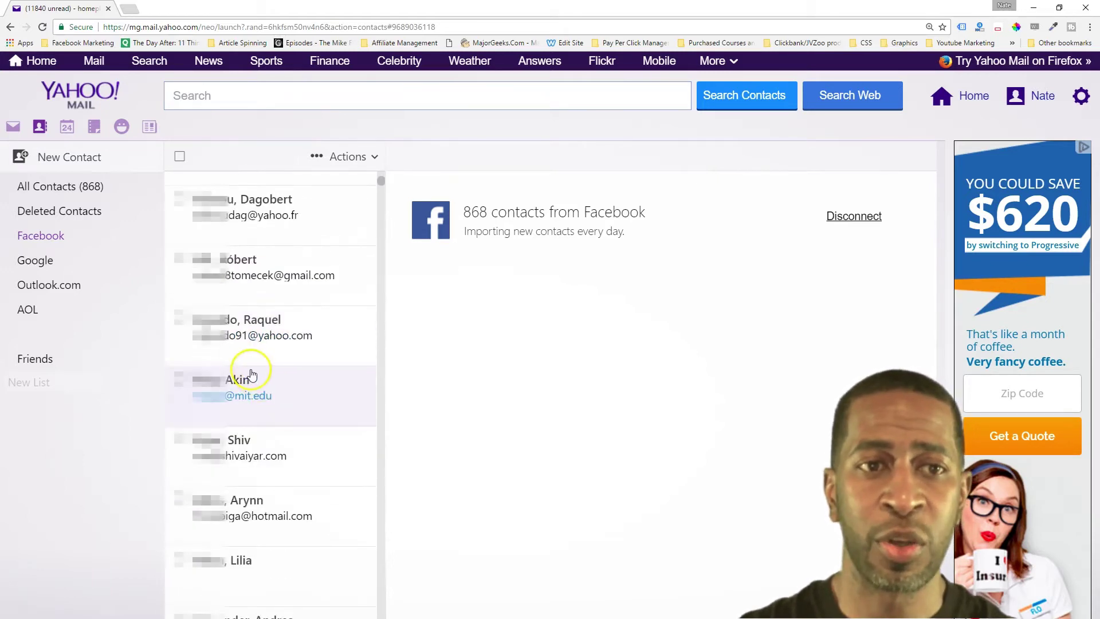
{"action": "scroll", "coordinate": [246, 368], "scroll_direction": "up", "scroll_amount": 3}
{"action": "left_click", "coordinate": [68, 195]}
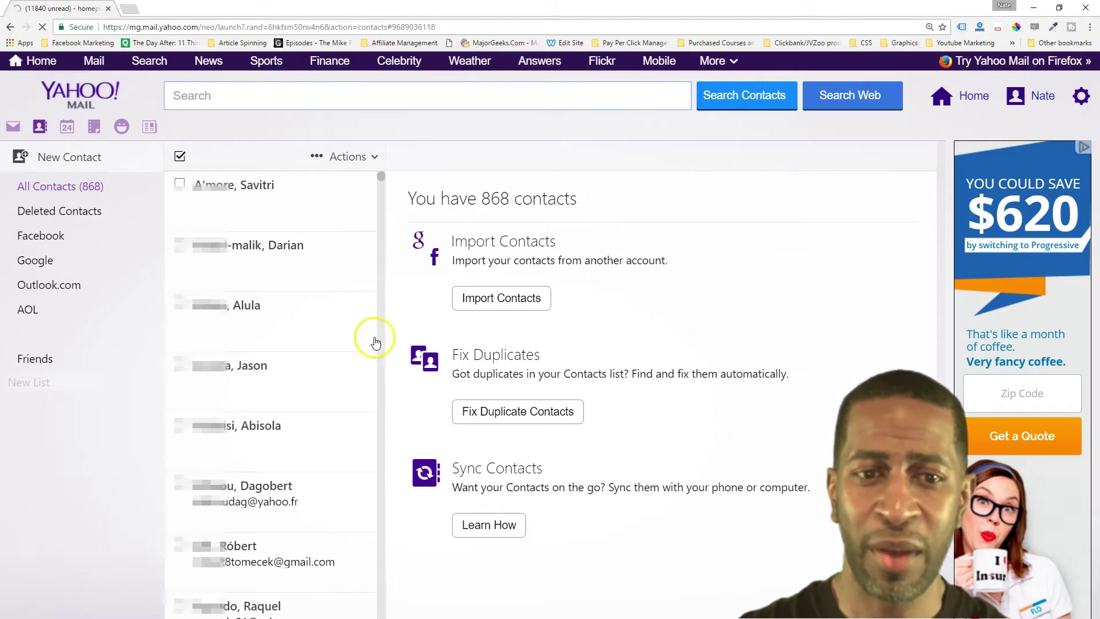
- Bring up the Actions dropdown for the contact list
{"action": "scroll", "coordinate": [369, 341], "scroll_direction": "down", "scroll_amount": 2}
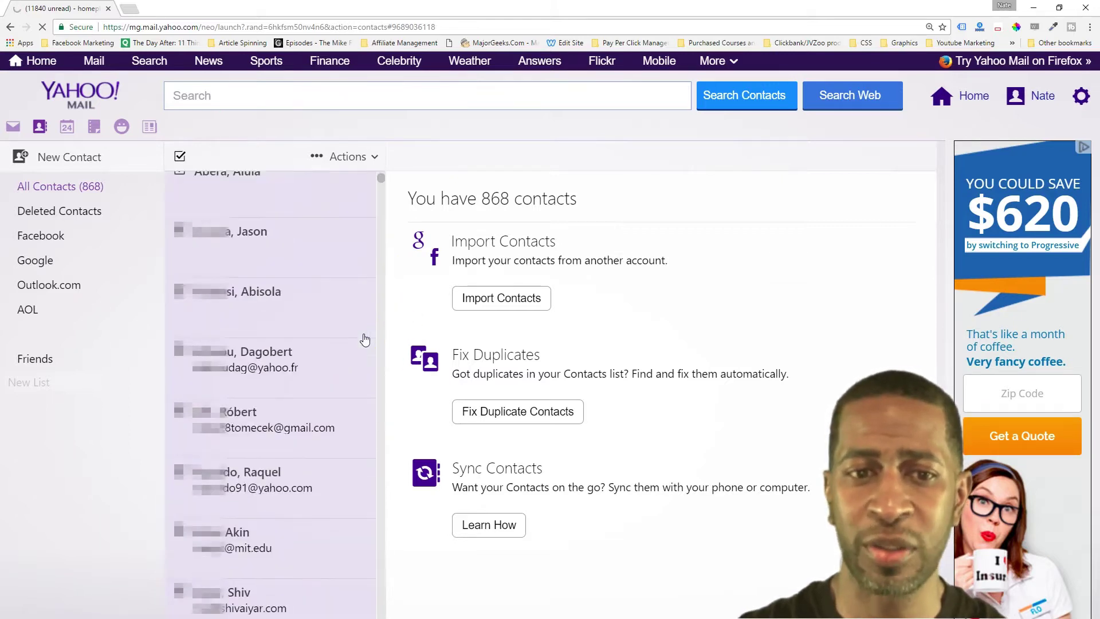
{"action": "scroll", "coordinate": [365, 340], "scroll_direction": "down", "scroll_amount": 7}
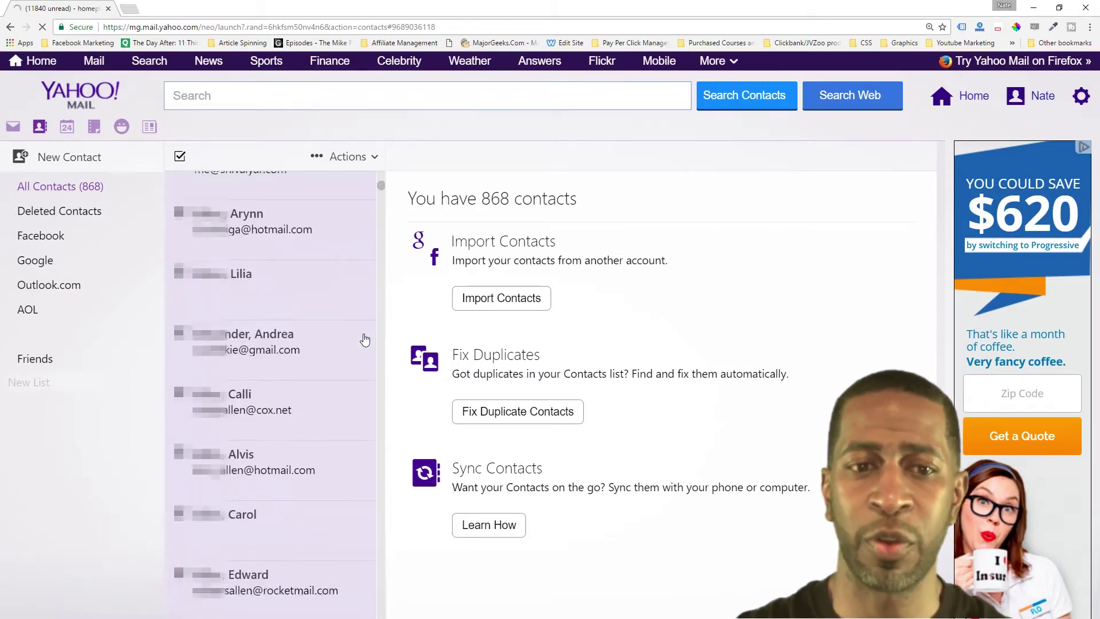
{"action": "scroll", "coordinate": [365, 340], "scroll_direction": "down", "scroll_amount": 8}
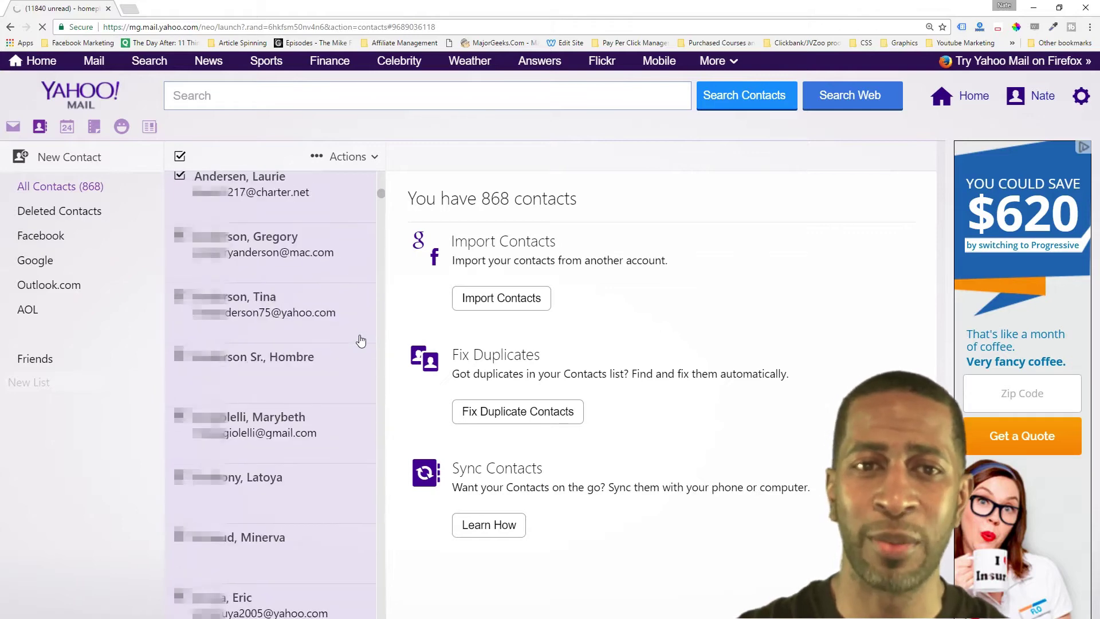
{"action": "scroll", "coordinate": [360, 341], "scroll_direction": "down", "scroll_amount": 1}
{"action": "left_click", "coordinate": [358, 162]}
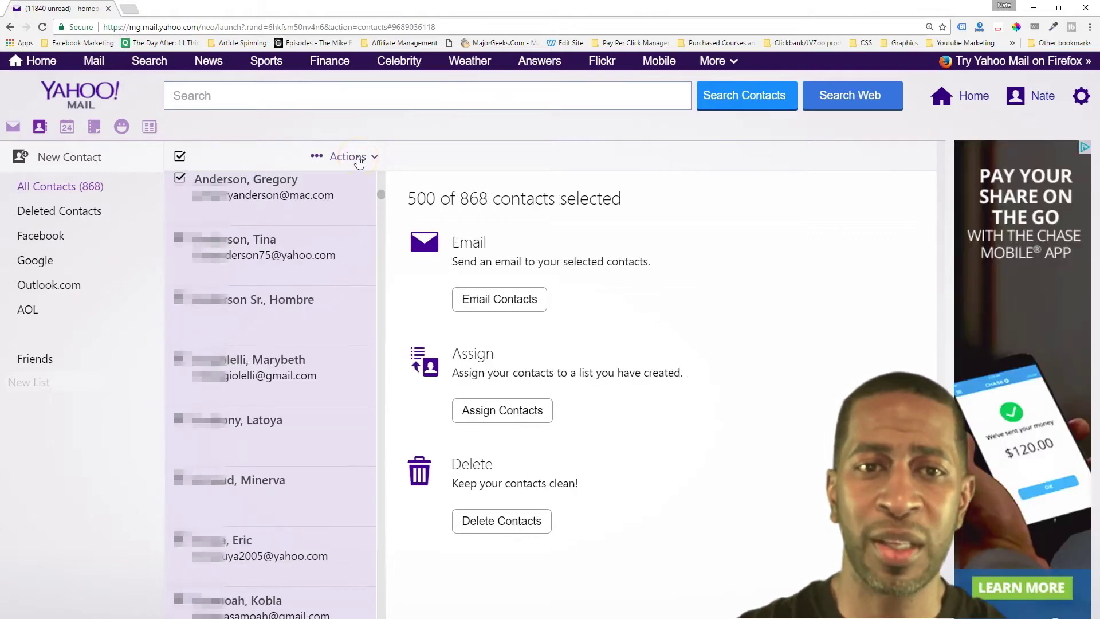
{"action": "left_click", "coordinate": [358, 161]}
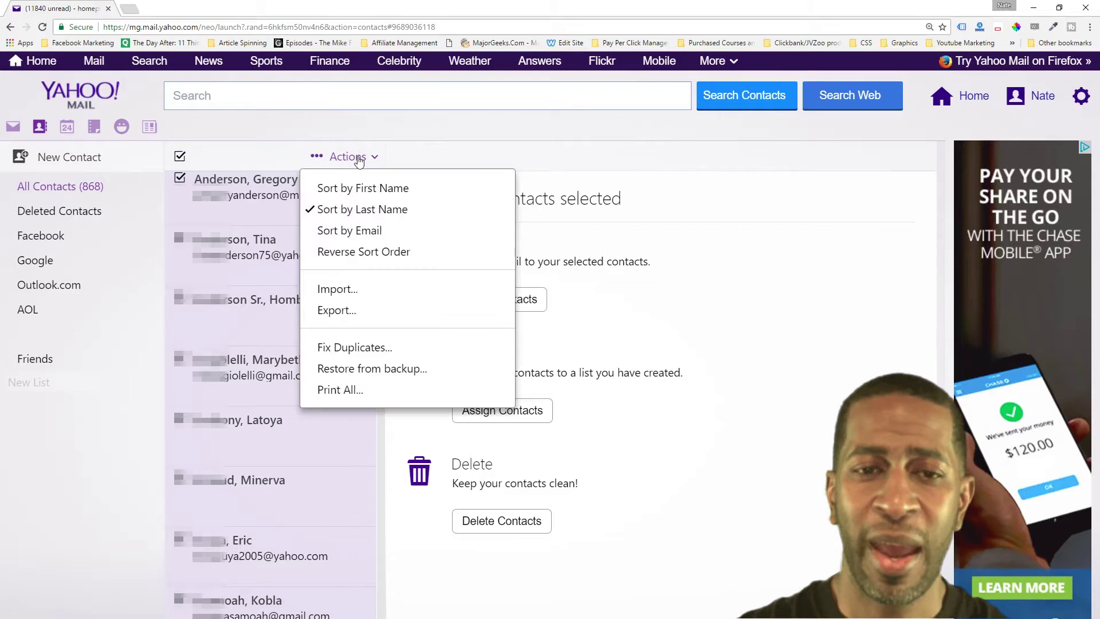
- Print all contacts in Basic view, limited to names and emails
{"action": "left_click", "coordinate": [339, 390]}
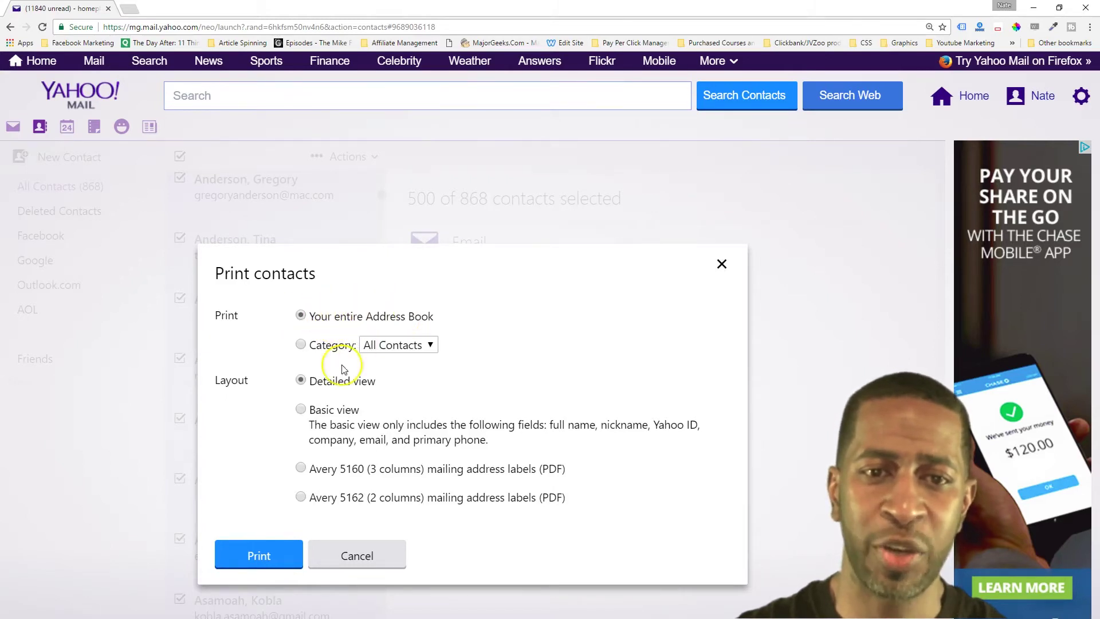
{"action": "left_click", "coordinate": [301, 410]}
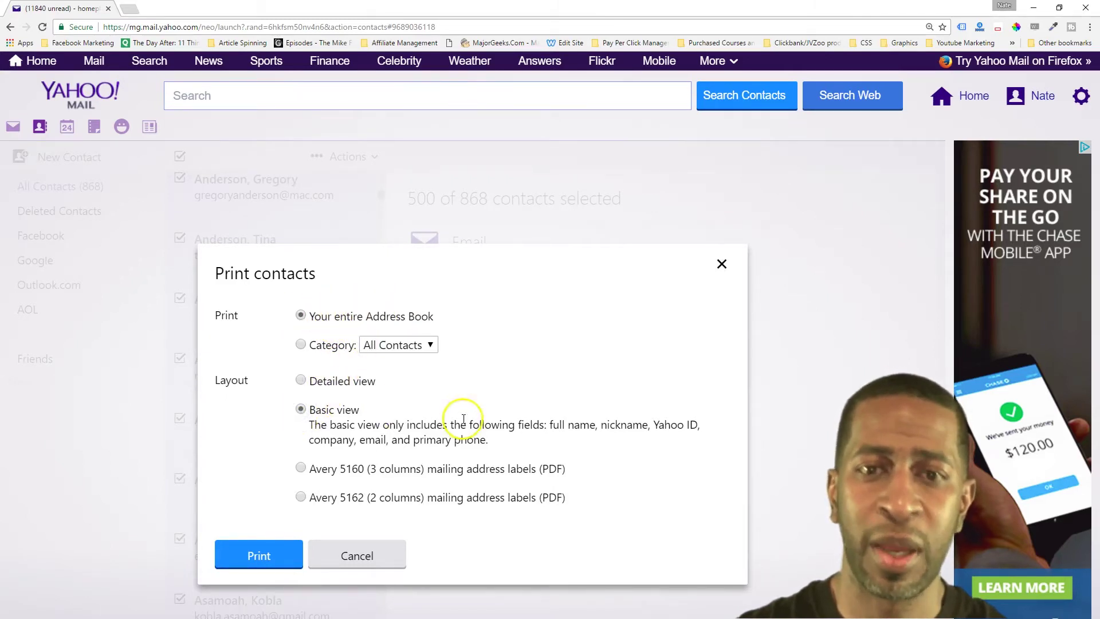
{"action": "left_click", "coordinate": [265, 552]}
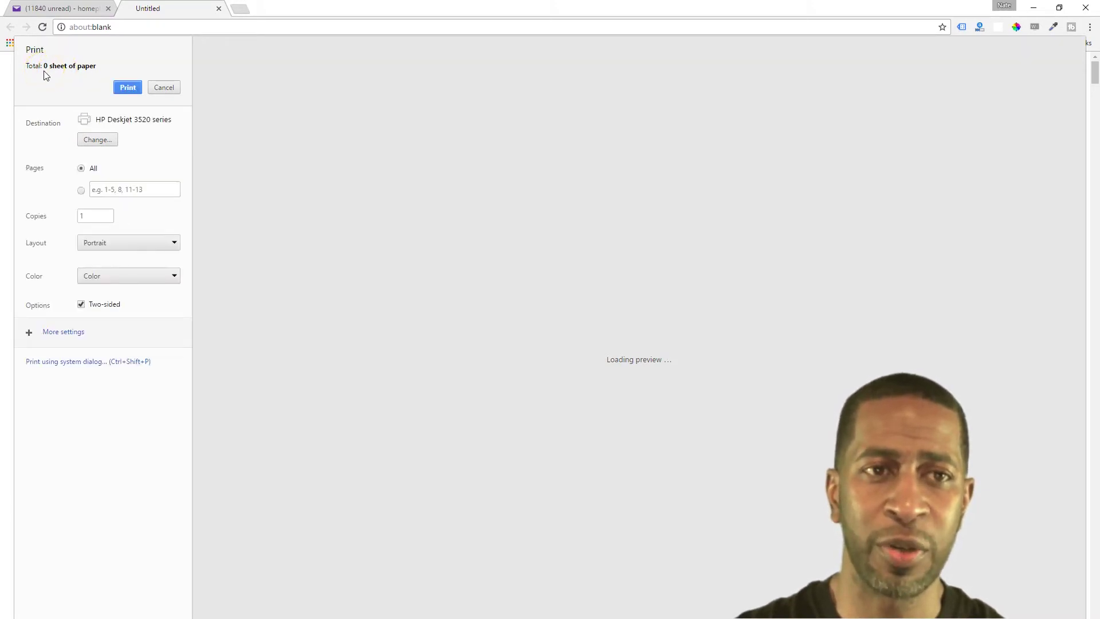
- Review the 27-page contact print preview, then cancel printing
{"action": "left_click", "coordinate": [52, 74]}
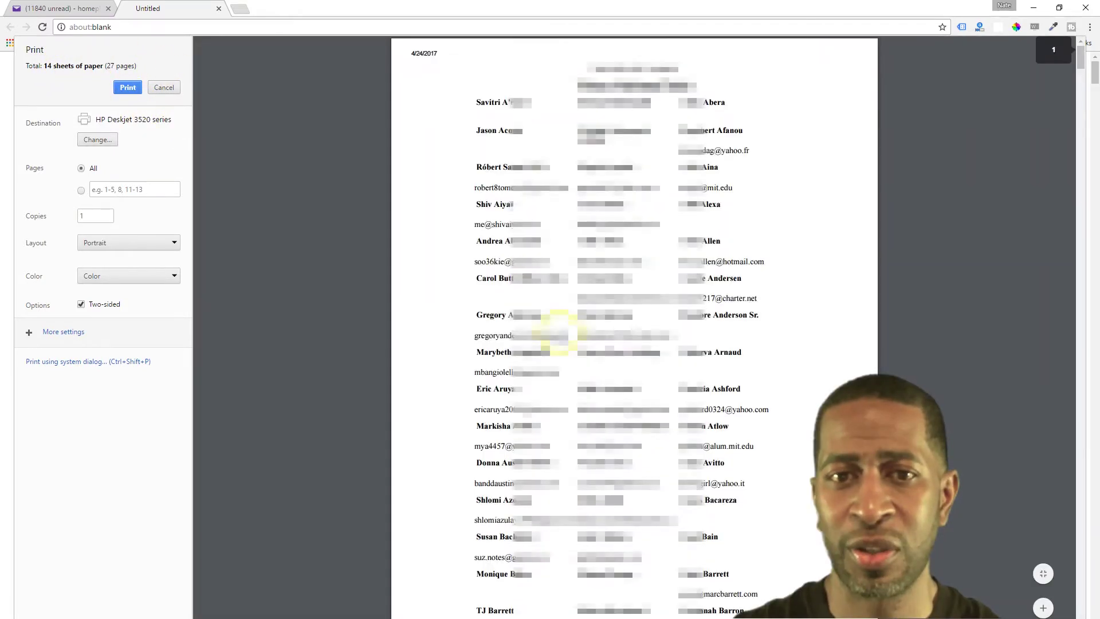
{"action": "left_click_drag", "start_coordinate": [472, 104], "coordinate": [754, 601]}
{"action": "scroll", "coordinate": [437, 312], "scroll_direction": "down", "scroll_amount": 6}
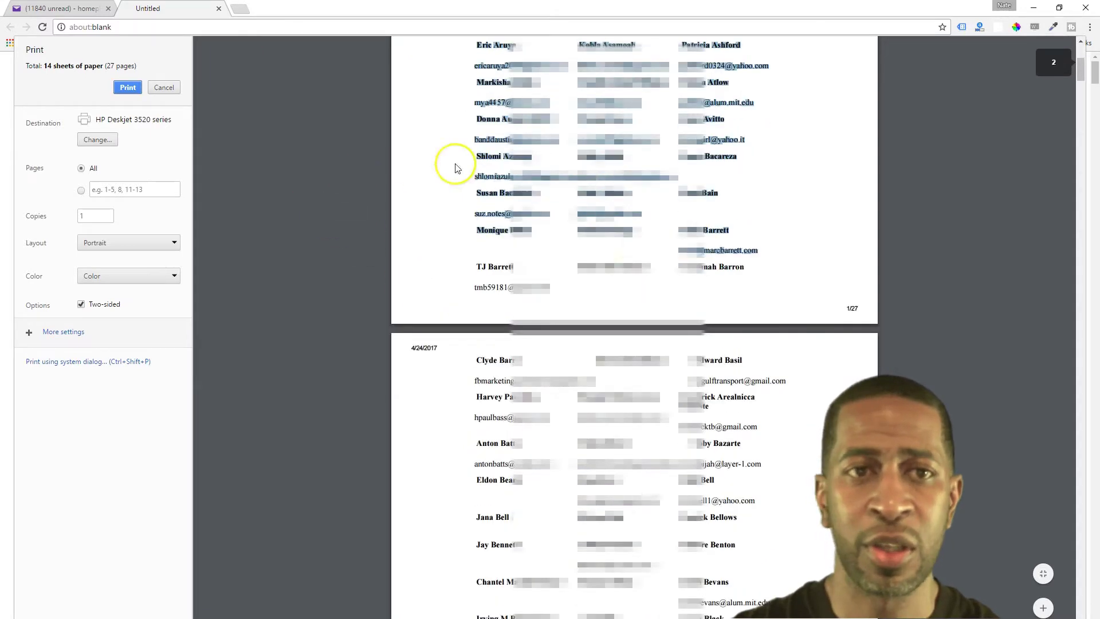
{"action": "scroll", "coordinate": [651, 264], "scroll_direction": "up", "scroll_amount": 6}
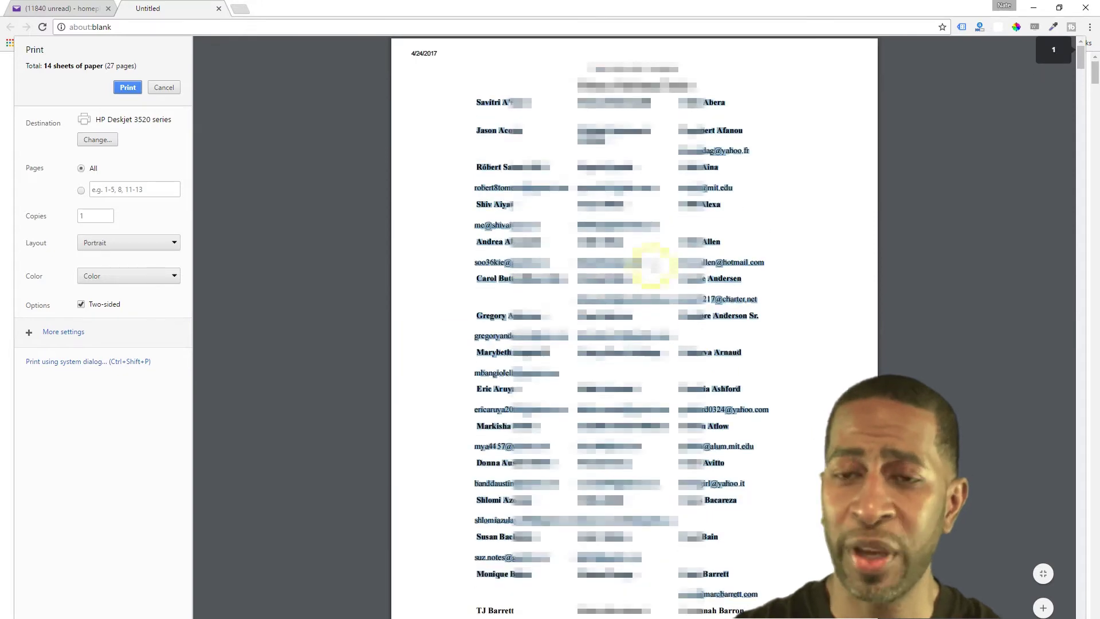
{"action": "left_click", "coordinate": [165, 91]}
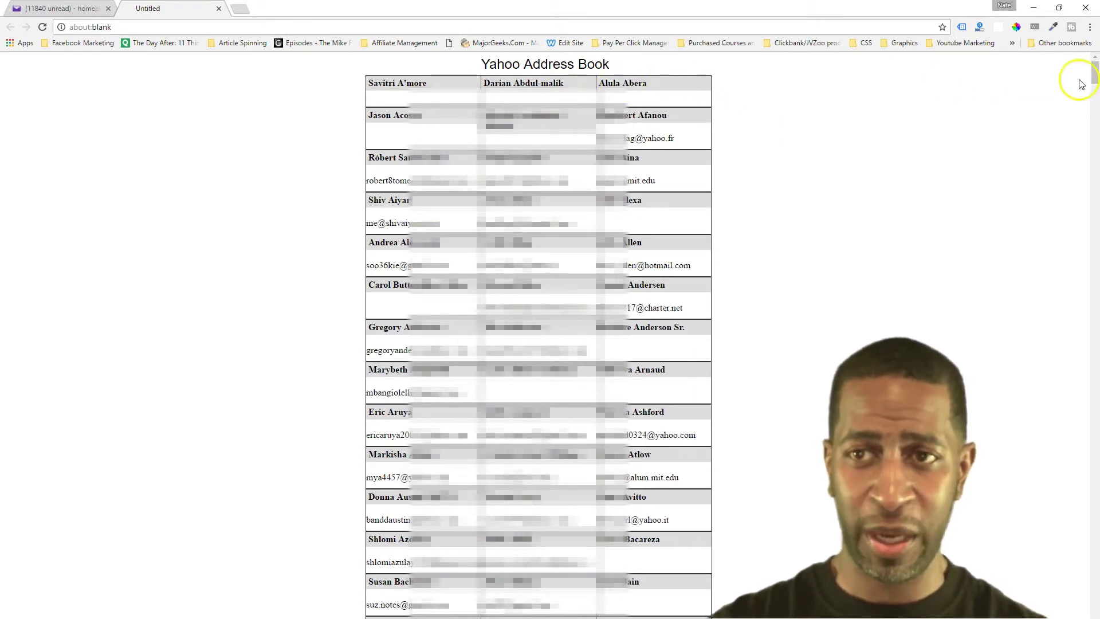
- Select the whole Yahoo Address Book table with Ctrl+A and copy it
{"action": "scroll", "coordinate": [1094, 69], "scroll_direction": "down", "scroll_amount": 8}
{"action": "scroll", "coordinate": [1096, 70], "scroll_direction": "up", "scroll_amount": 8}
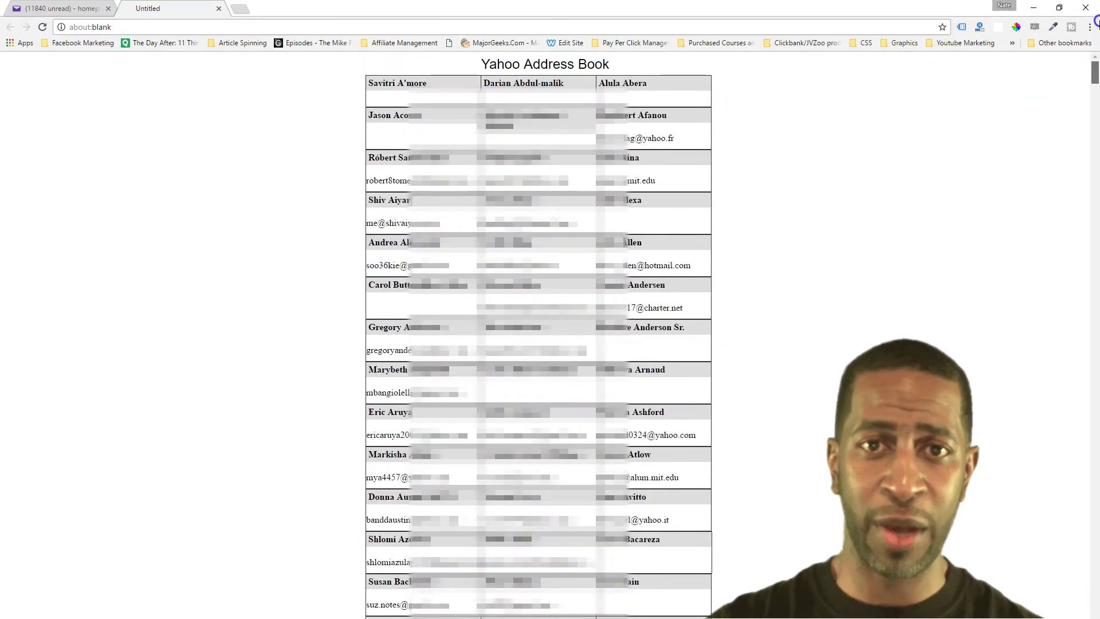
{"action": "left_click", "coordinate": [370, 80]}
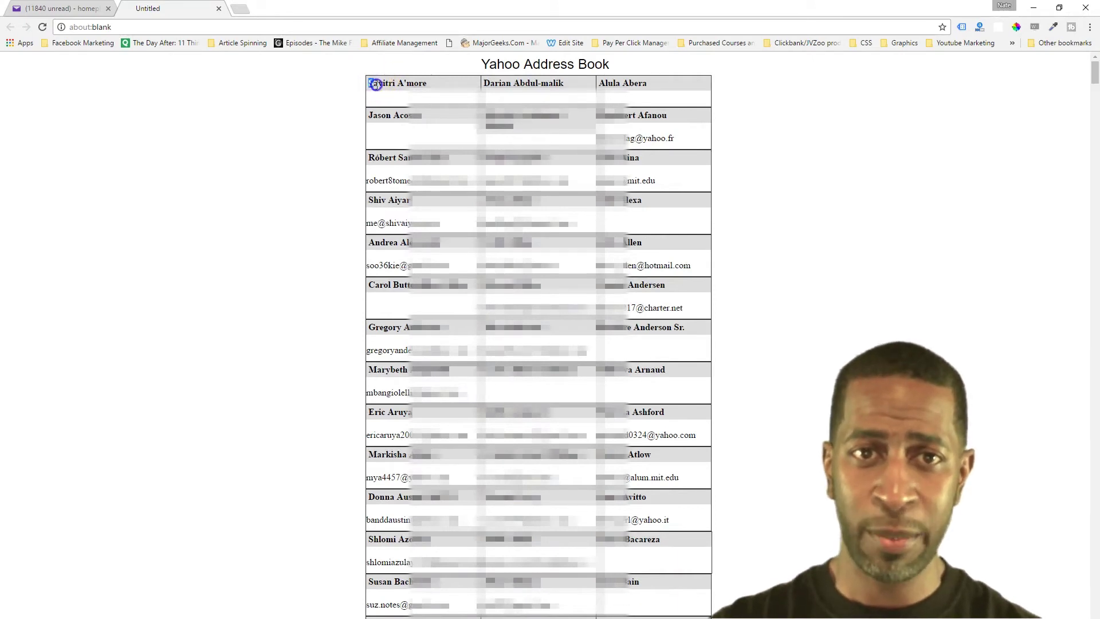
{"action": "left_click_drag", "start_coordinate": [376, 84], "coordinate": [430, 85]}
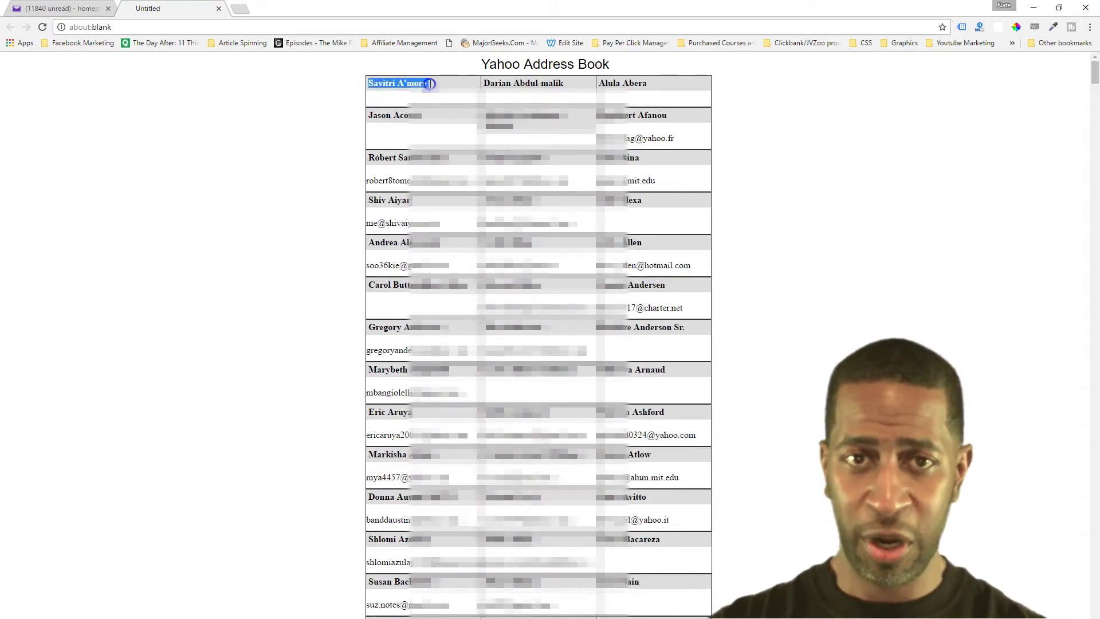
{"action": "left_click", "coordinate": [1093, 69]}
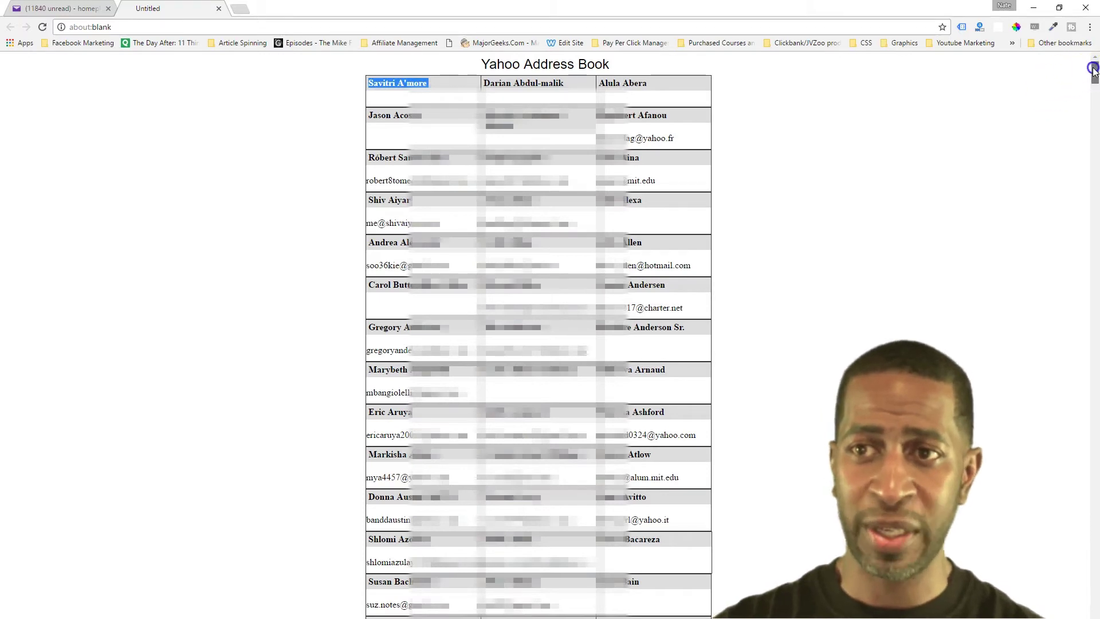
{"action": "left_click_drag", "start_coordinate": [1093, 69], "coordinate": [1093, 618]}
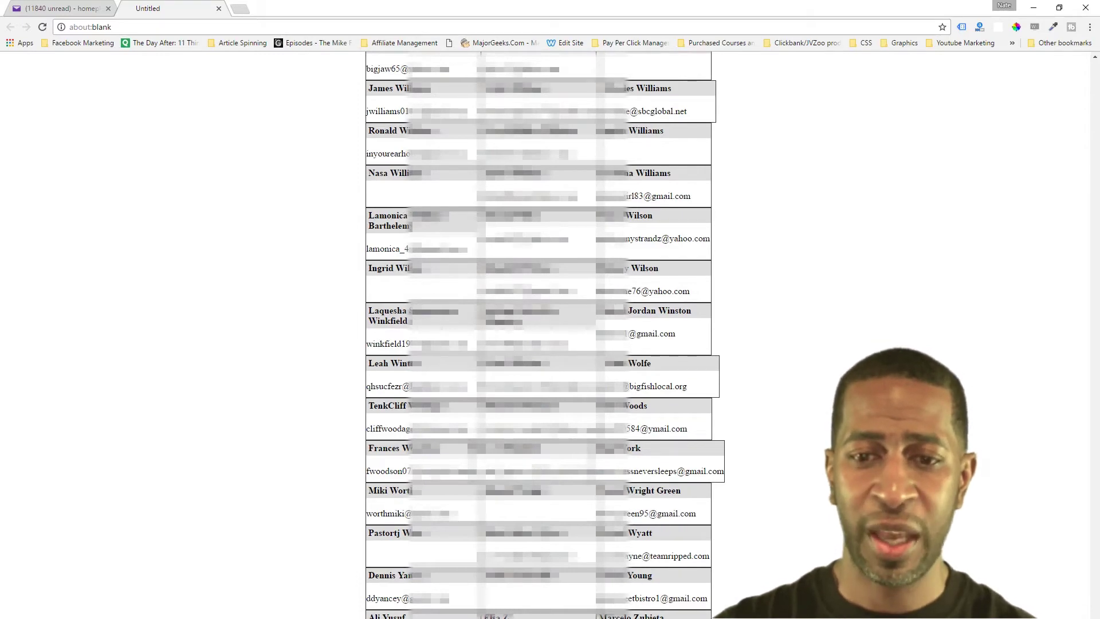
{"action": "key", "text": "ctrl+a"}
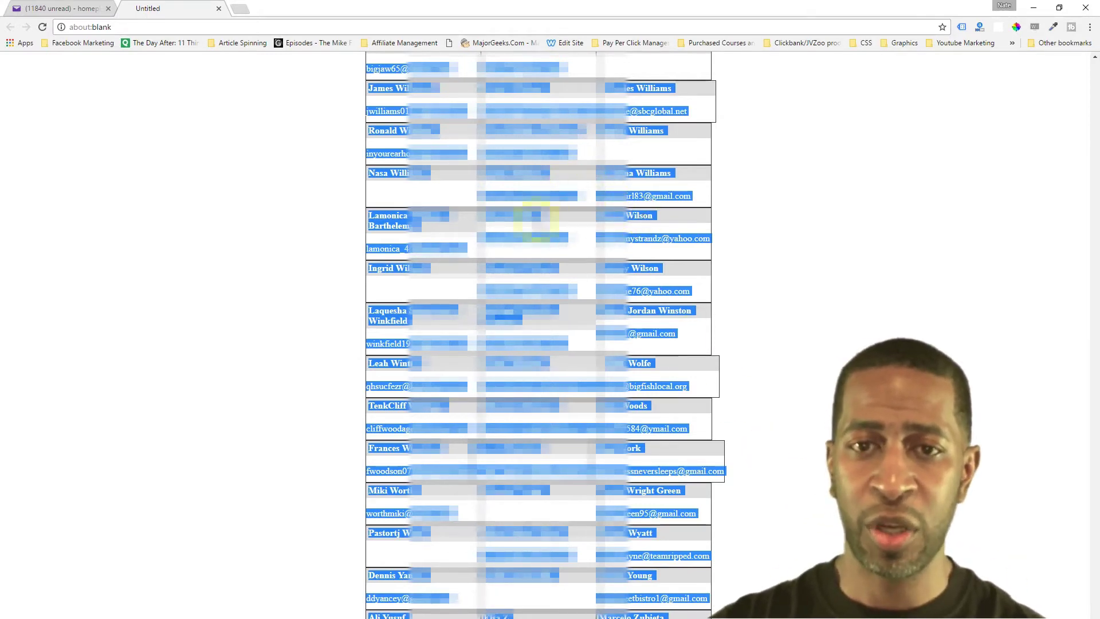
{"action": "right_click", "coordinate": [535, 217]}
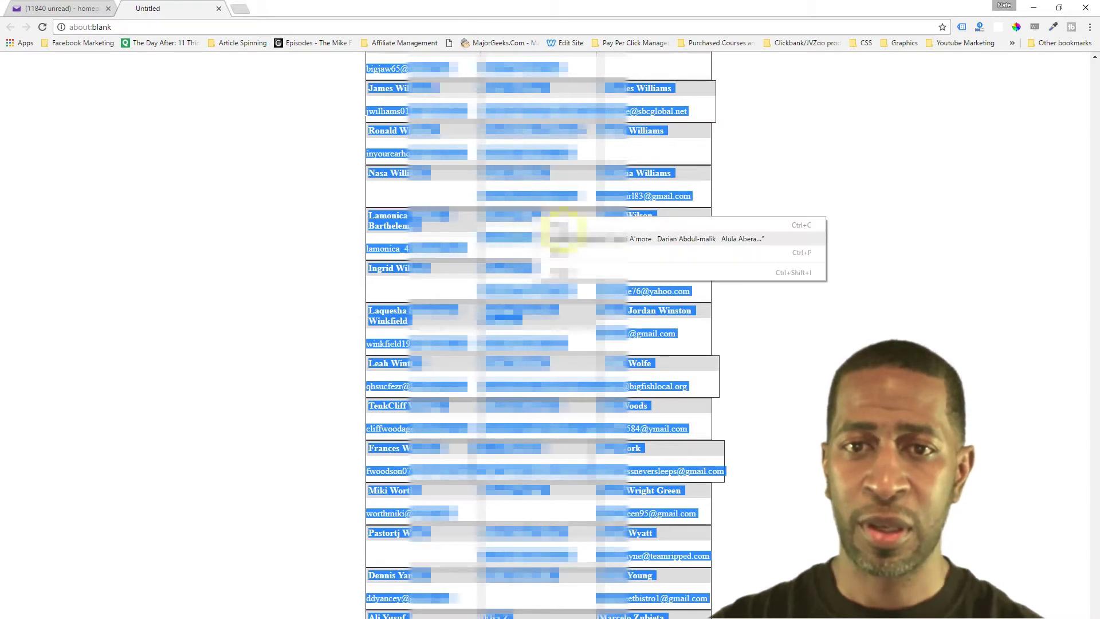
{"action": "left_click", "coordinate": [558, 225]}
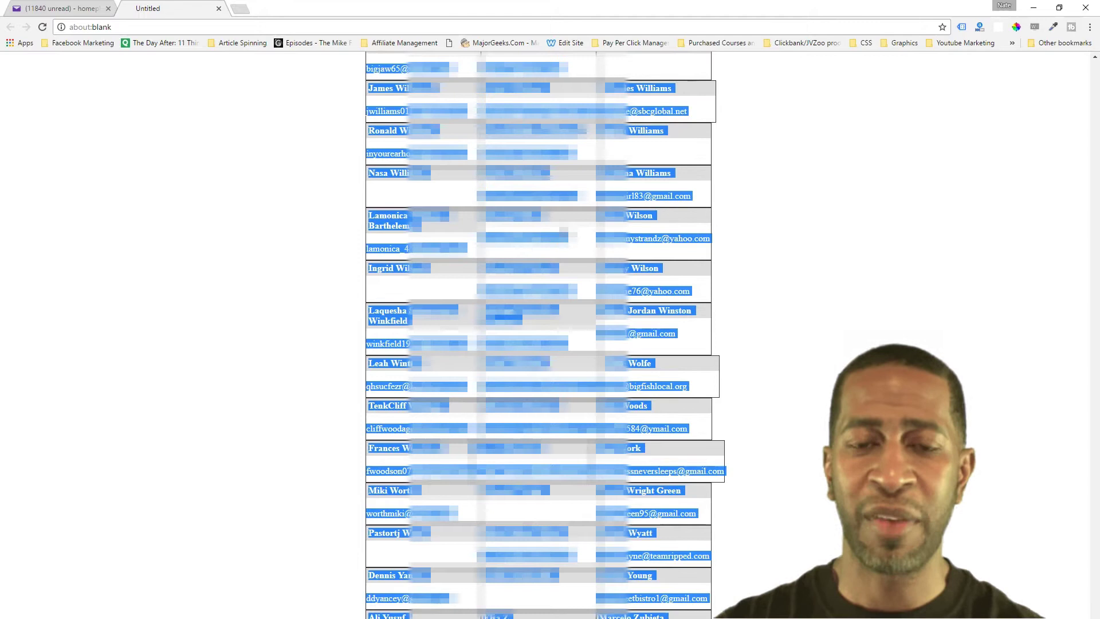
- Switch to Notepad++ and show the empty new 1 document
{"action": "key", "text": "alt+Tab"}
{"action": "left_click", "coordinate": [370, 405]}
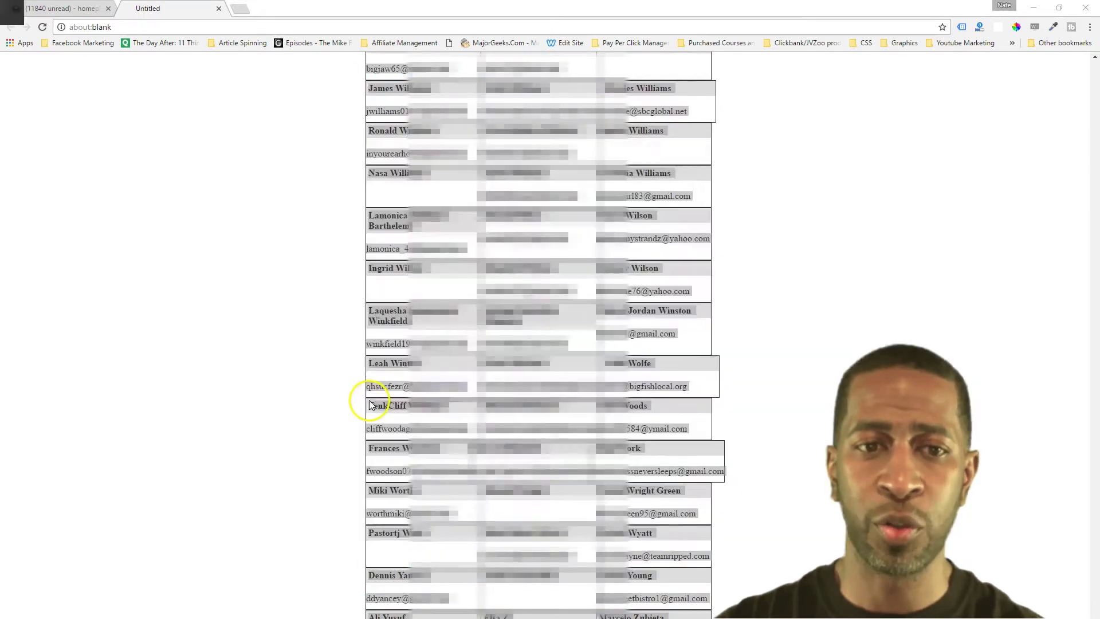
{"action": "left_click", "coordinate": [14, 48]}
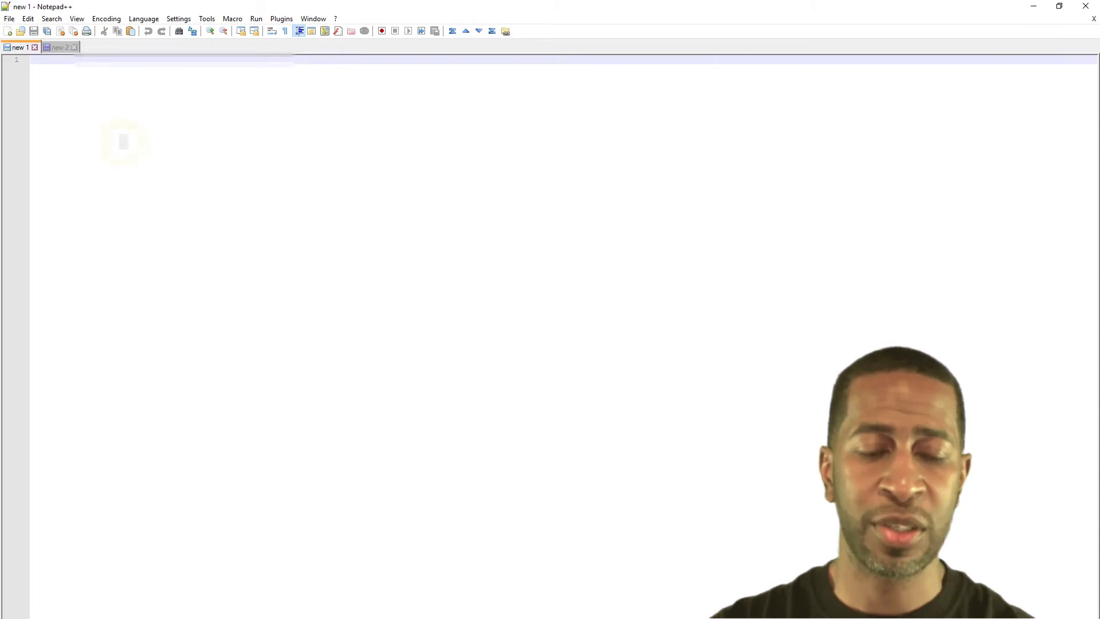
- Paste the address book into new 1 and remove all empty lines
{"action": "key", "text": "ctrl+v"}
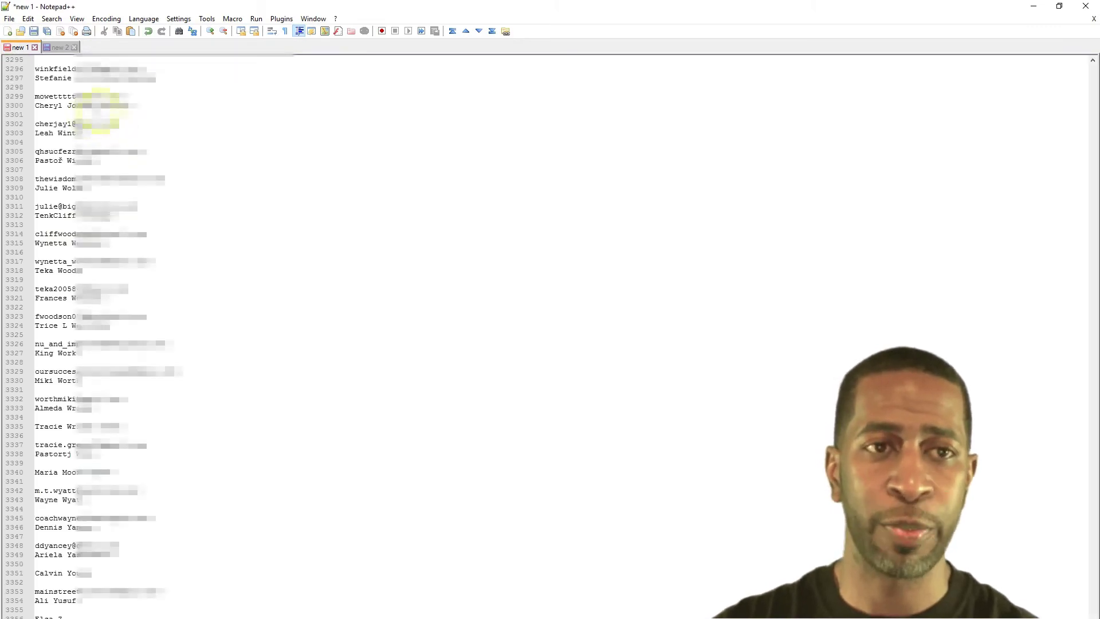
{"action": "left_click_drag", "start_coordinate": [1092, 610], "coordinate": [1093, 51]}
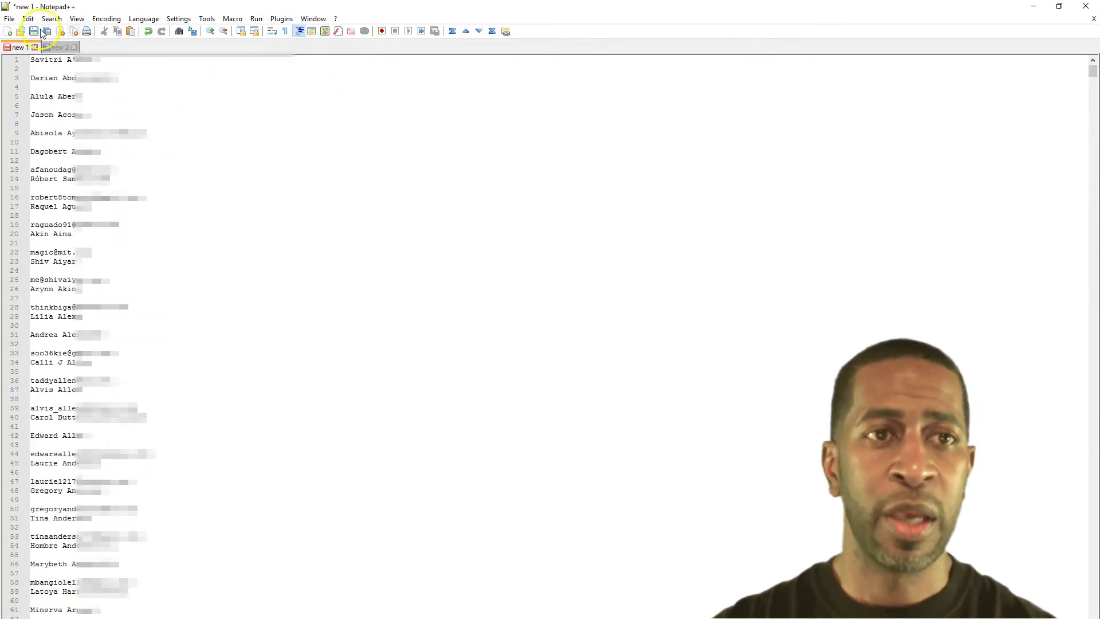
{"action": "left_click", "coordinate": [9, 21]}
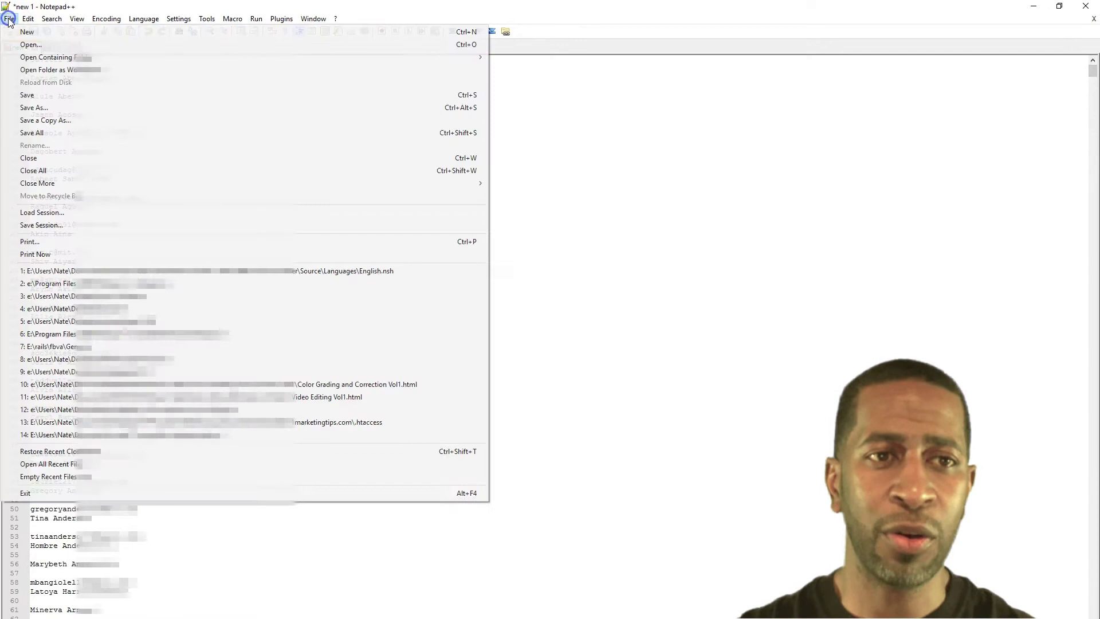
{"action": "mouse_move", "coordinate": [28, 19]}
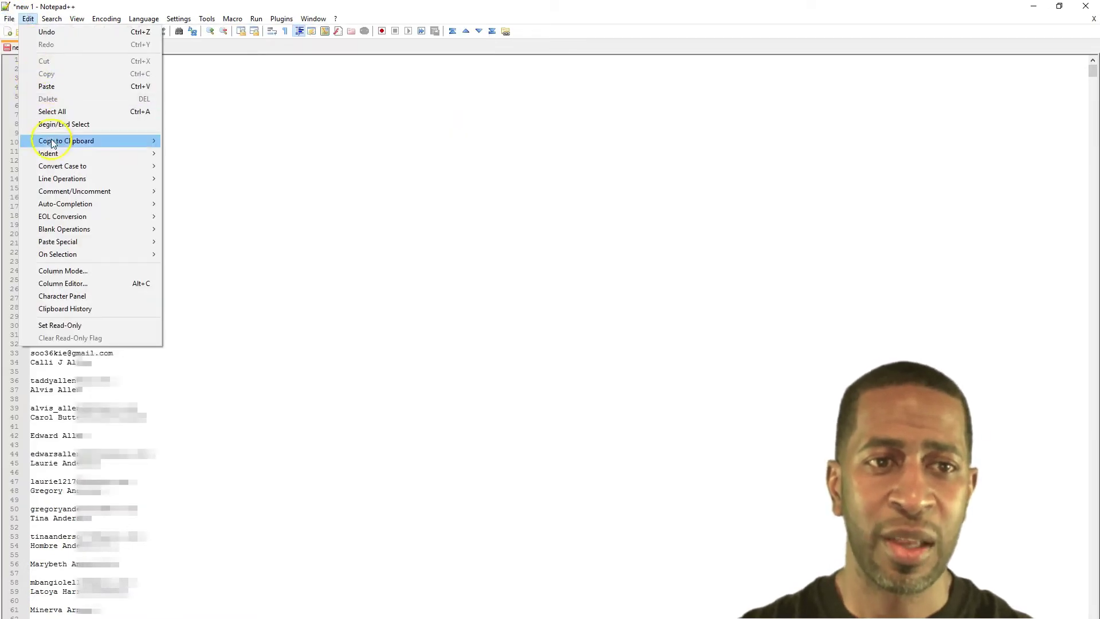
{"action": "mouse_move", "coordinate": [69, 182]}
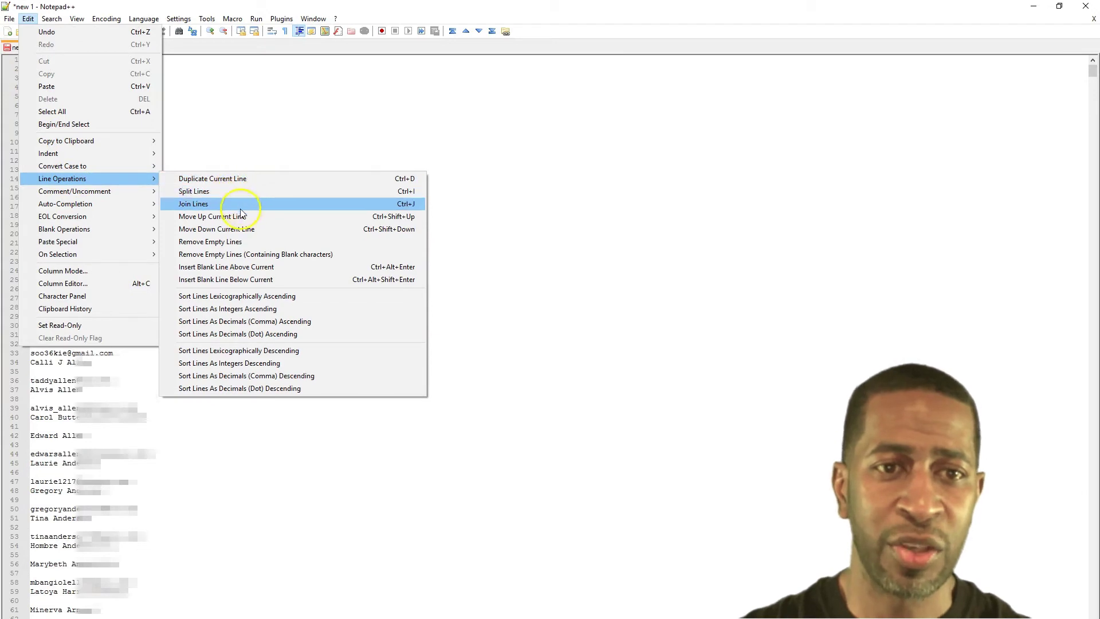
{"action": "left_click", "coordinate": [240, 242]}
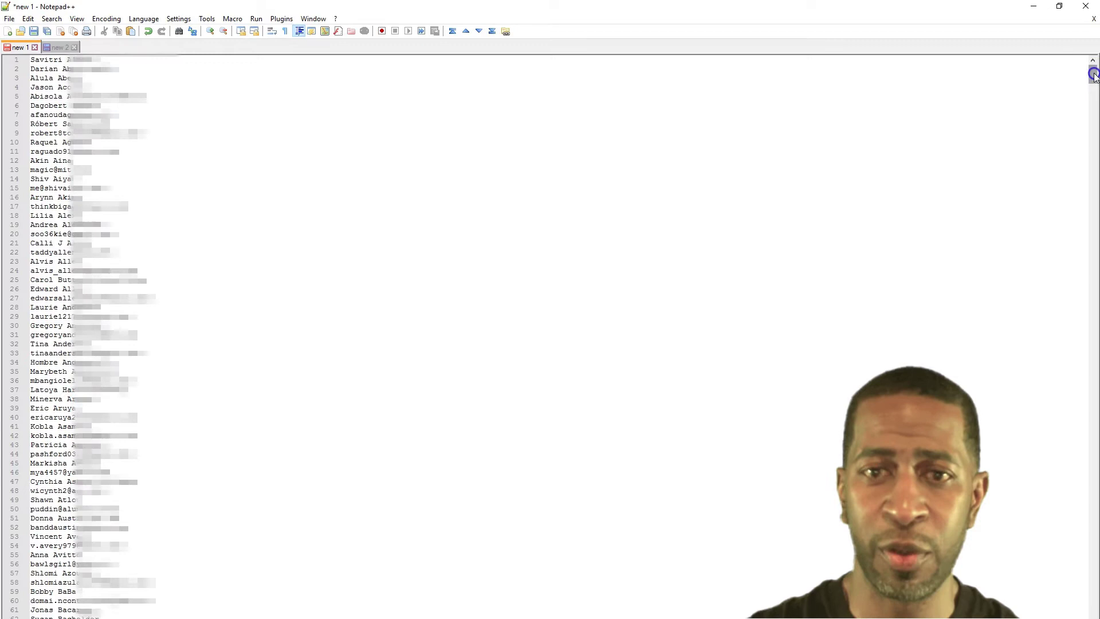
- Copy the entire cleaned name-and-email list from new 1
{"action": "mouse_move", "coordinate": [1092, 75]}
{"action": "left_mouse_down"}
{"action": "mouse_move", "coordinate": [1094, 233]}
{"action": "mouse_move", "coordinate": [1094, 55]}
{"action": "left_mouse_up"}
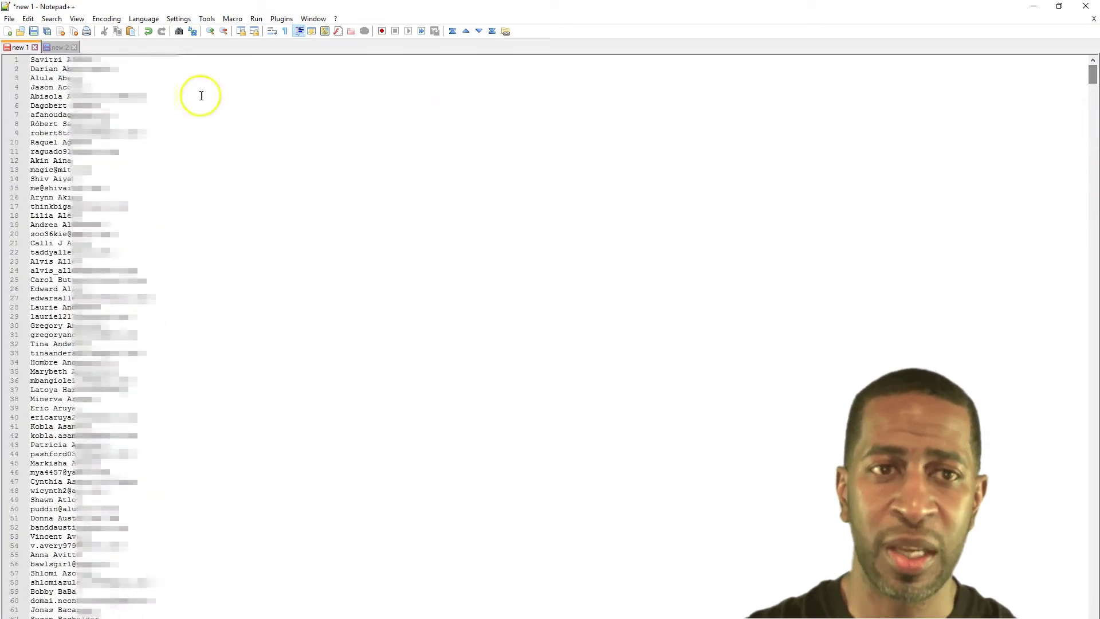
{"action": "left_click", "coordinate": [31, 59]}
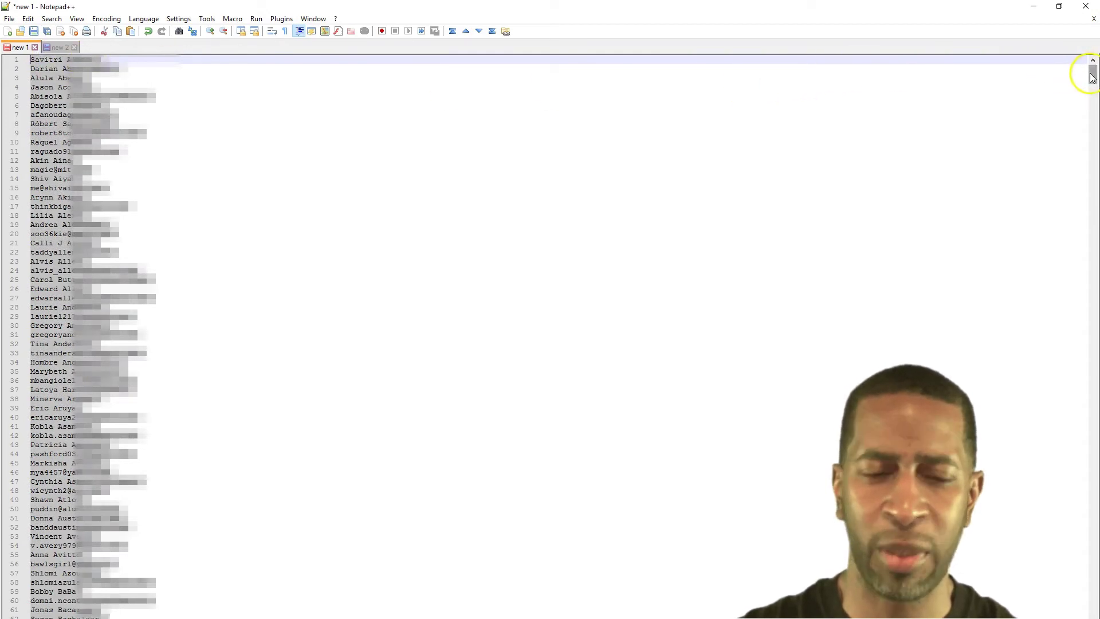
{"action": "left_click_drag", "start_coordinate": [1091, 77], "coordinate": [1092, 618]}
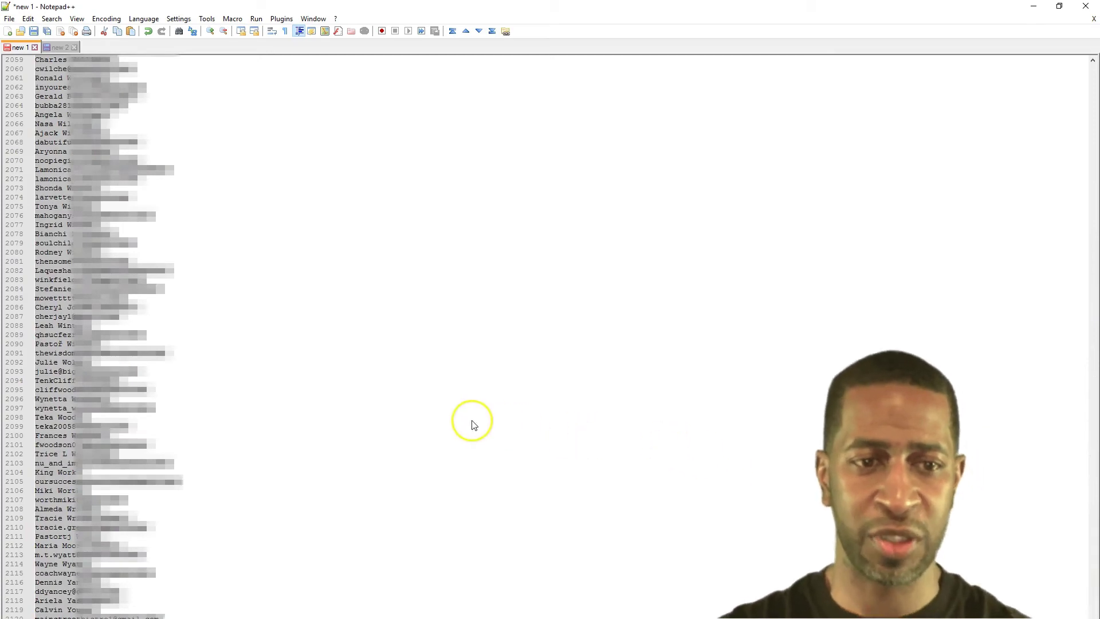
{"action": "right_click", "coordinate": [83, 316]}
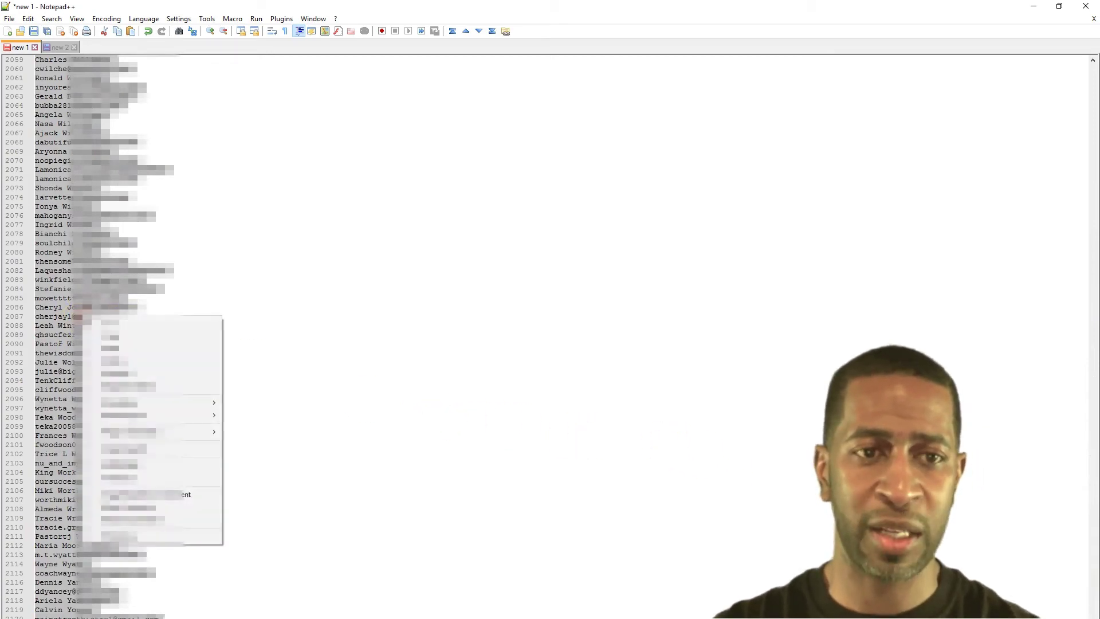
{"action": "left_click", "coordinate": [207, 336]}
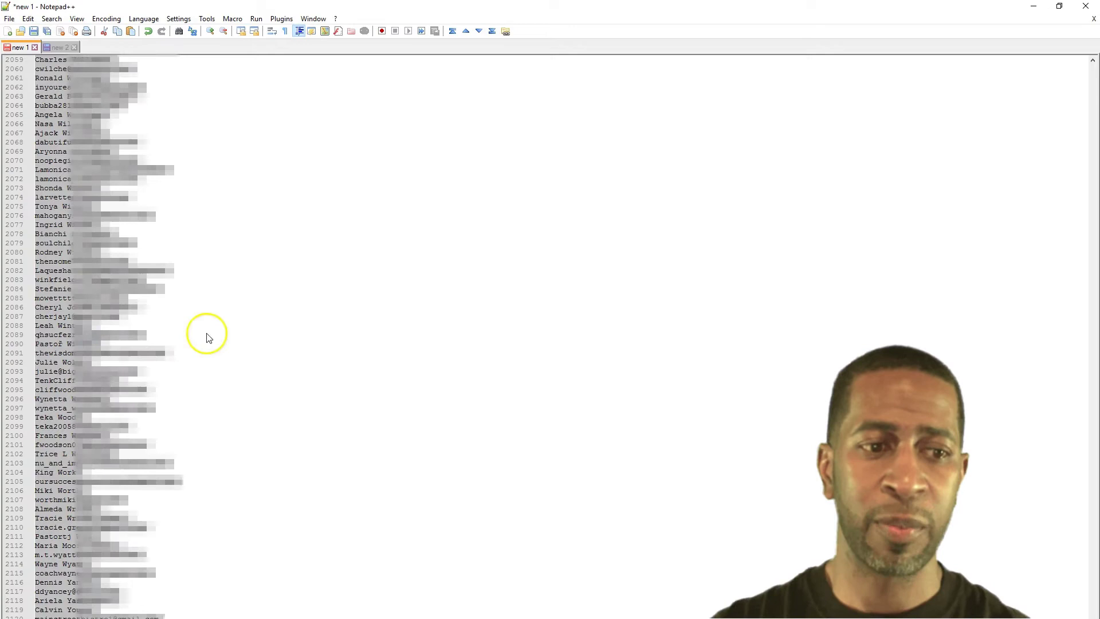
{"action": "key", "text": "alt+Tab"}
{"action": "key", "text": "alt+Tab"}
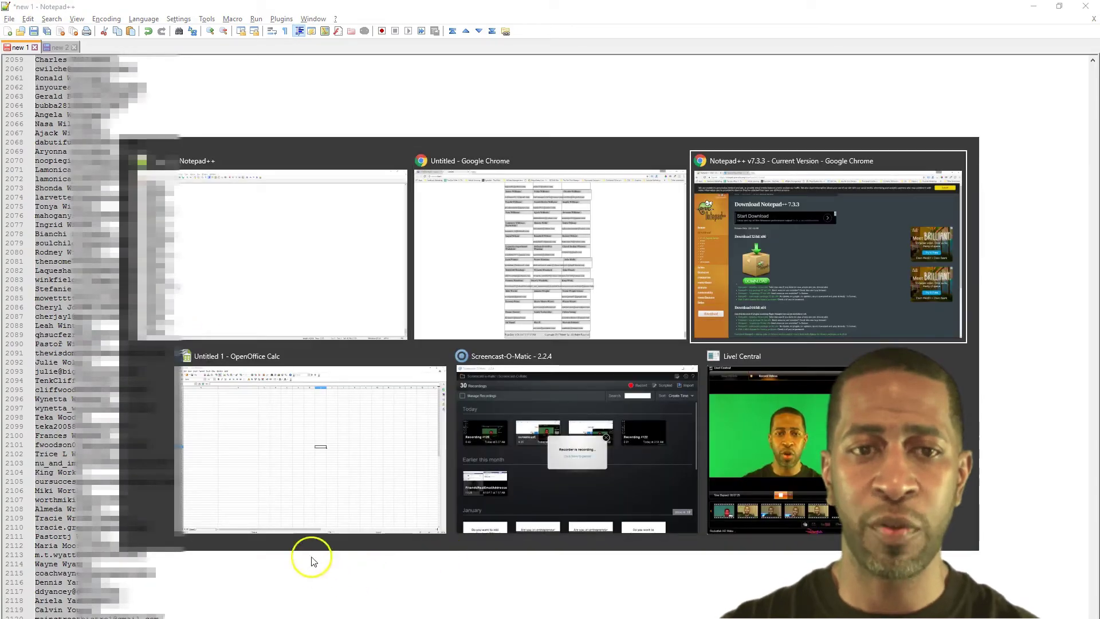
- Paste the copied contact list into column A of the Calc sheet, starting at A1
{"action": "left_click", "coordinate": [284, 484]}
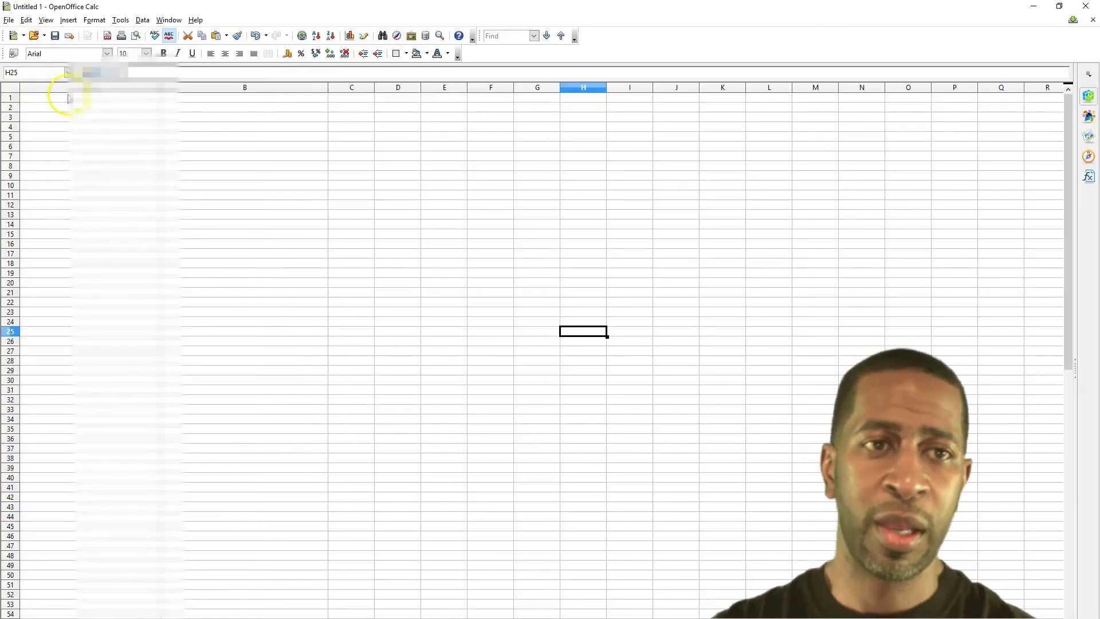
{"action": "left_click", "coordinate": [64, 101]}
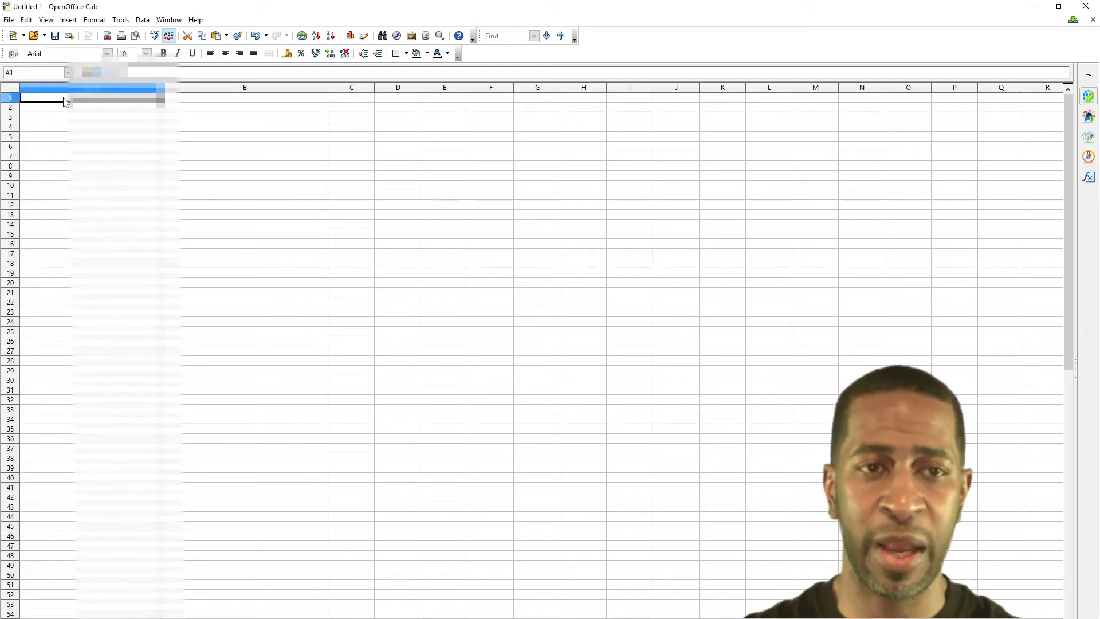
{"action": "key", "text": "ctrl+v"}
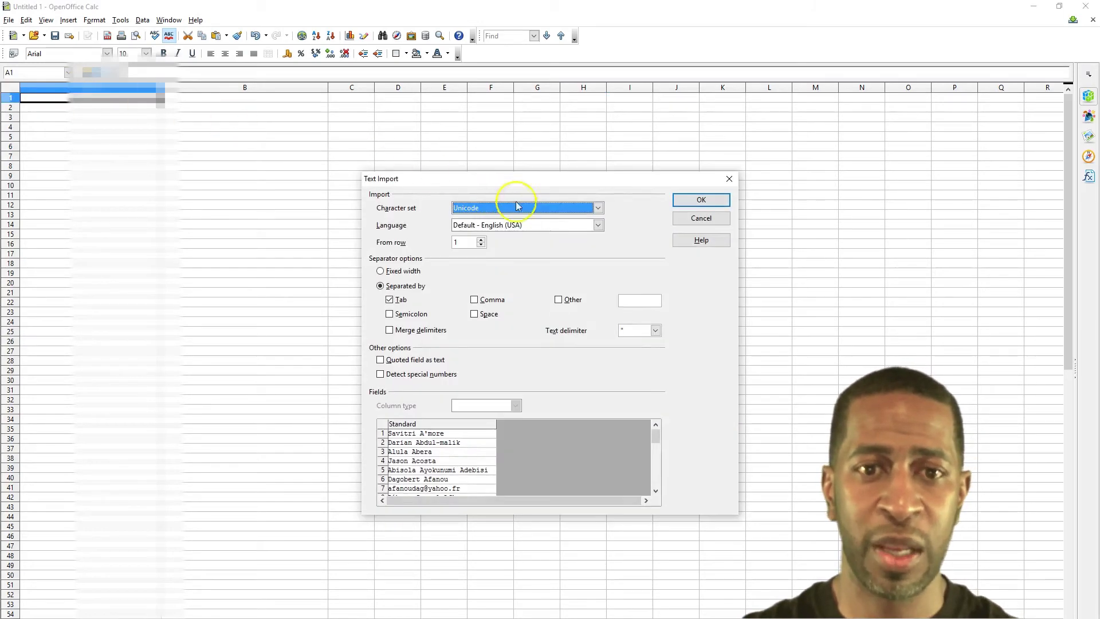
{"action": "left_click", "coordinate": [714, 203]}
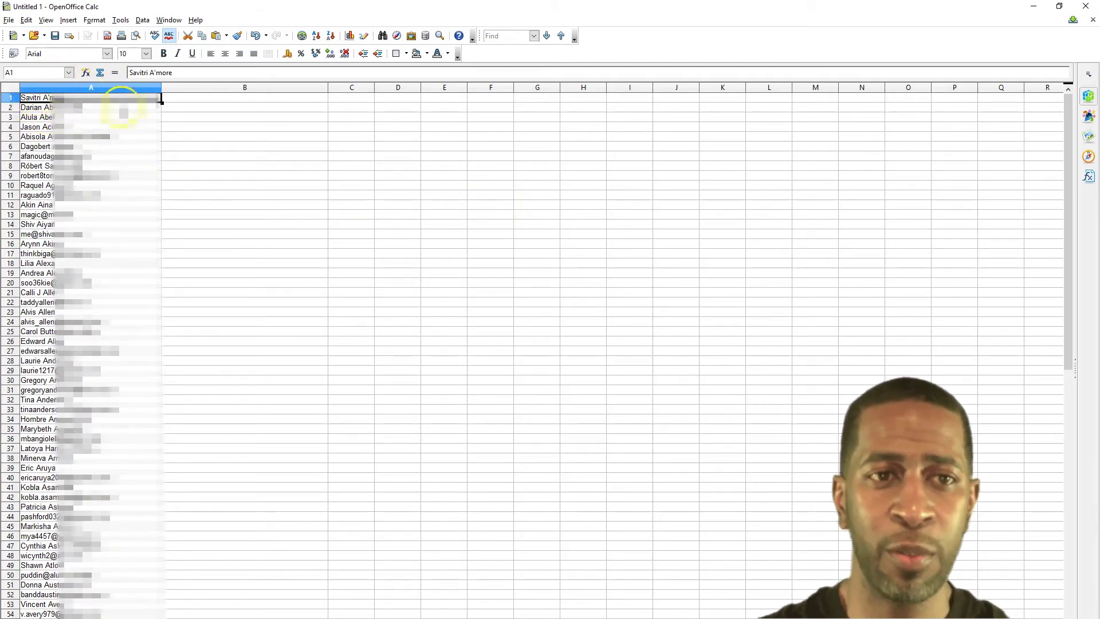
- Compare cells A6 and A7 to see which entries are names and which are emails
{"action": "left_click", "coordinate": [80, 146]}
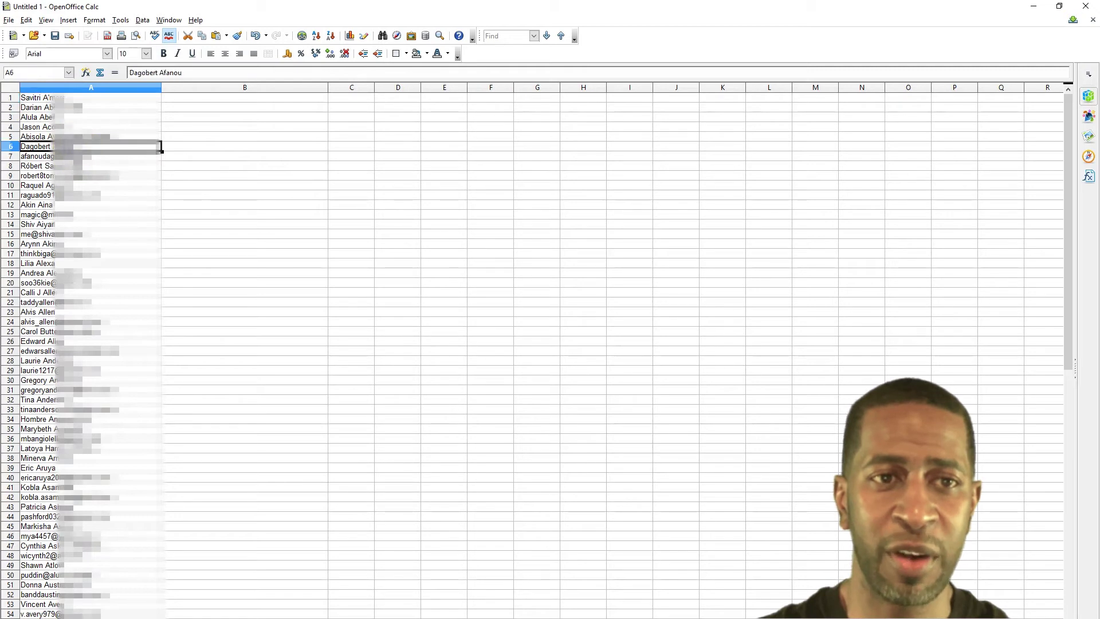
{"action": "left_click", "coordinate": [80, 156]}
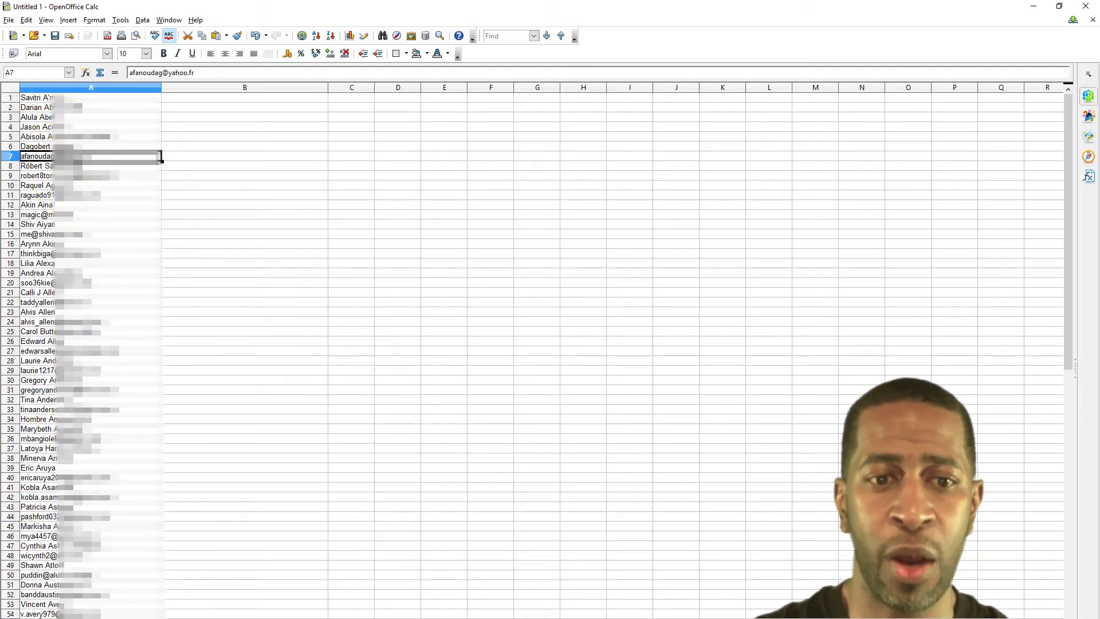
{"action": "key", "text": "alt+Tab"}
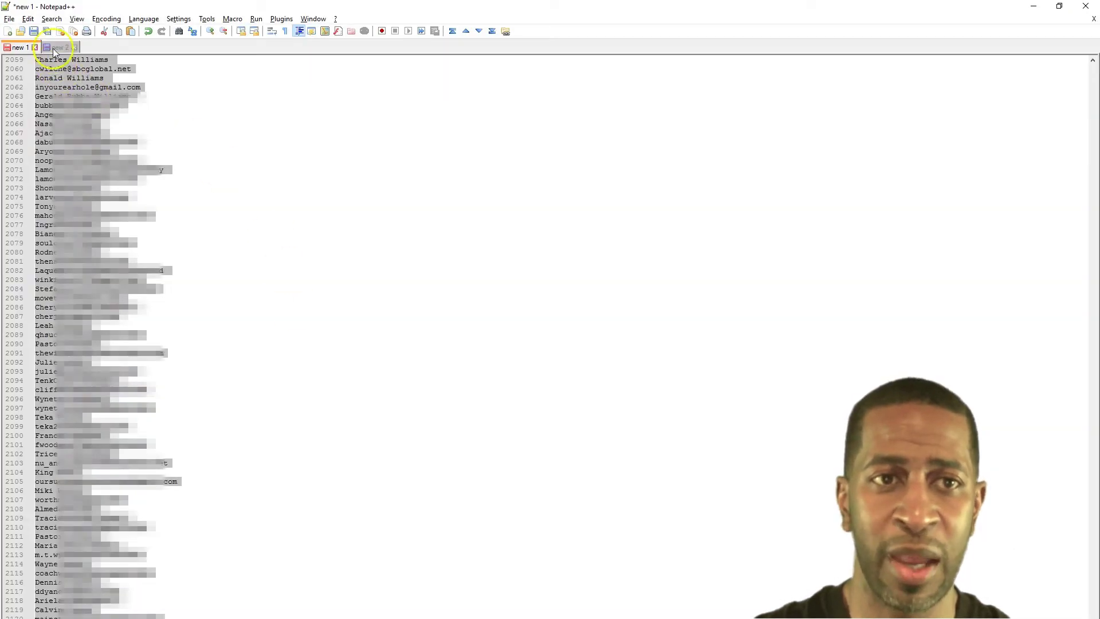
- Copy the =IF(ISNUMBER(SEARCH("@";A2));A2;"") formula from Notepad++'s 'new 2' tab, then return to Calc
{"action": "left_click", "coordinate": [53, 48]}
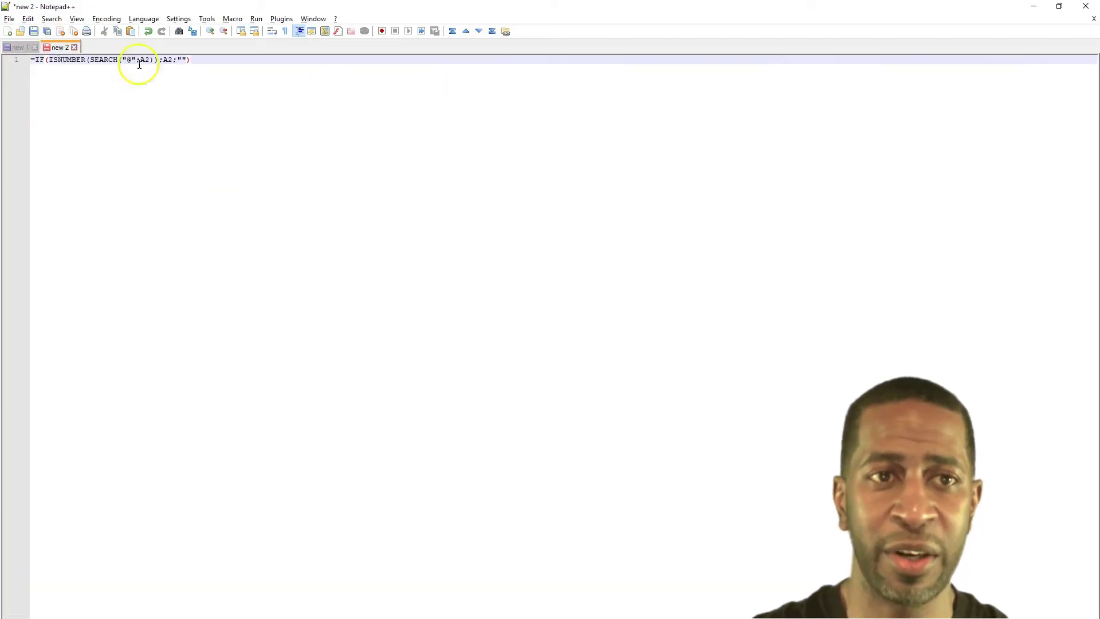
{"action": "left_click", "coordinate": [118, 62]}
{"action": "left_click_drag", "start_coordinate": [118, 62], "coordinate": [50, 62]}
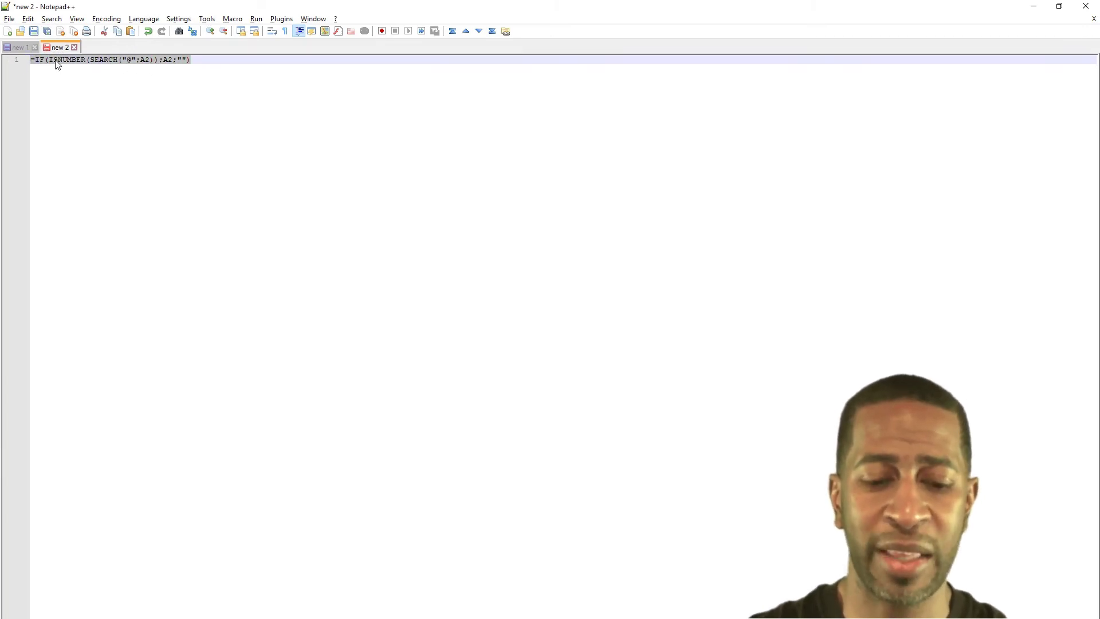
{"action": "key", "text": "alt+Tab"}
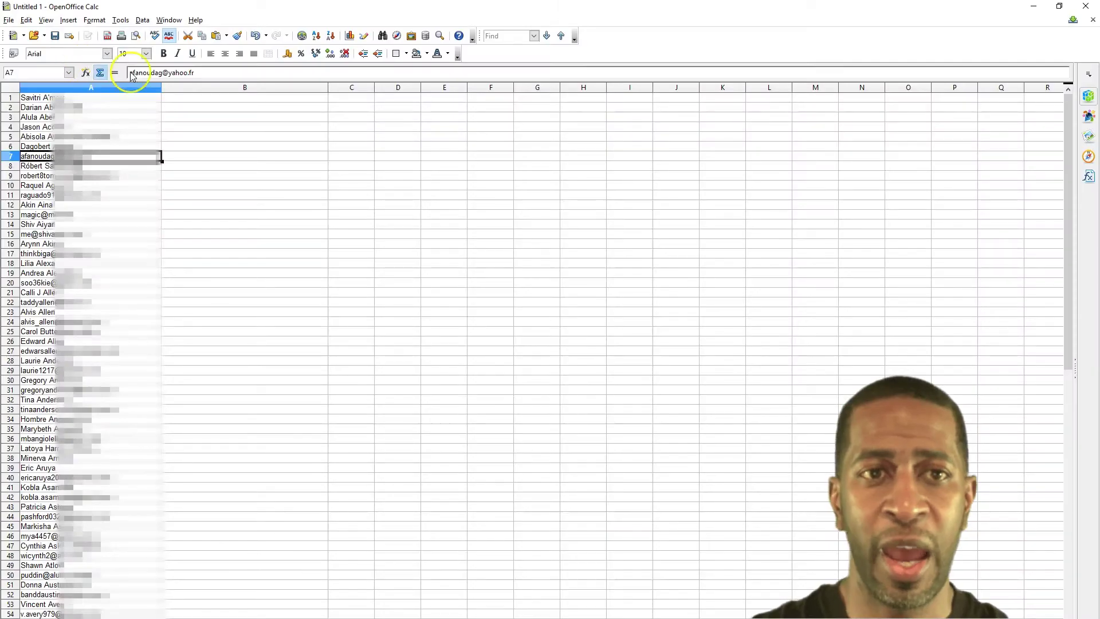
- Paste the =IF(ISNUMBER(SEARCH("@";A2));A2;"") formula into cell B1
{"action": "left_click", "coordinate": [188, 101]}
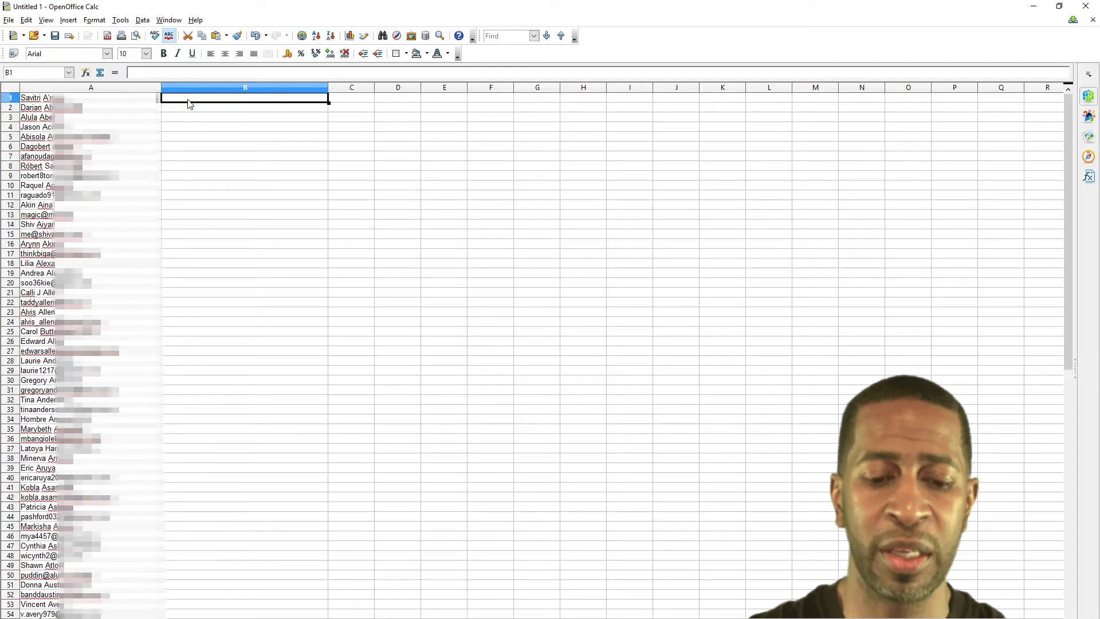
{"action": "type", "text": "=IF(ISNUMBER(SEARCH(\"@\";A2));A2;\"\")"}
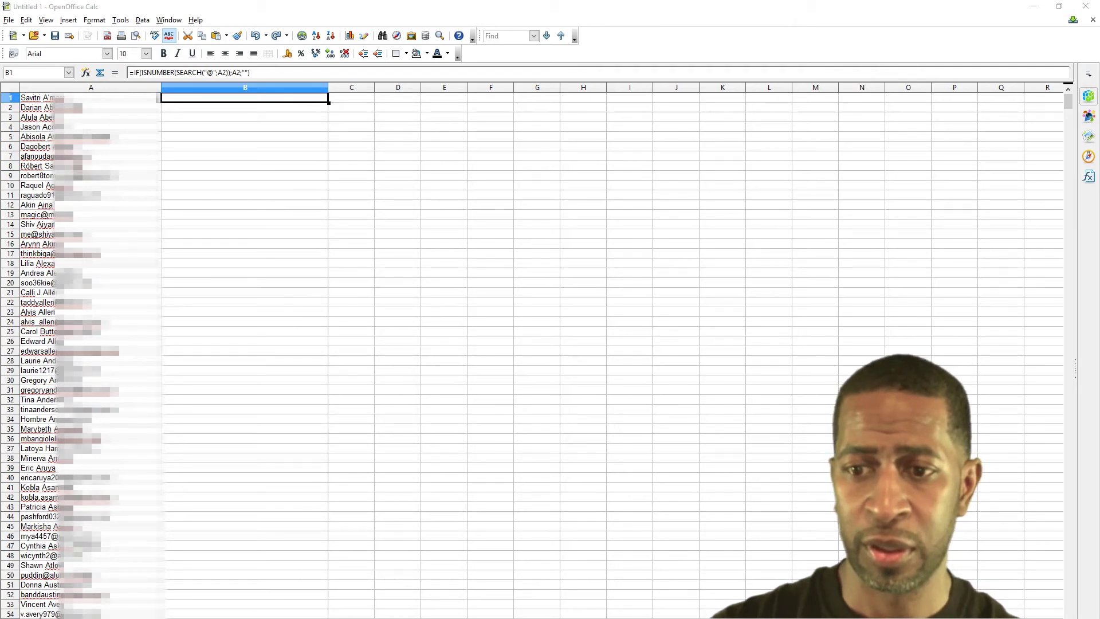
{"action": "scroll", "coordinate": [532, 349], "scroll_direction": "up", "scroll_amount": 5}
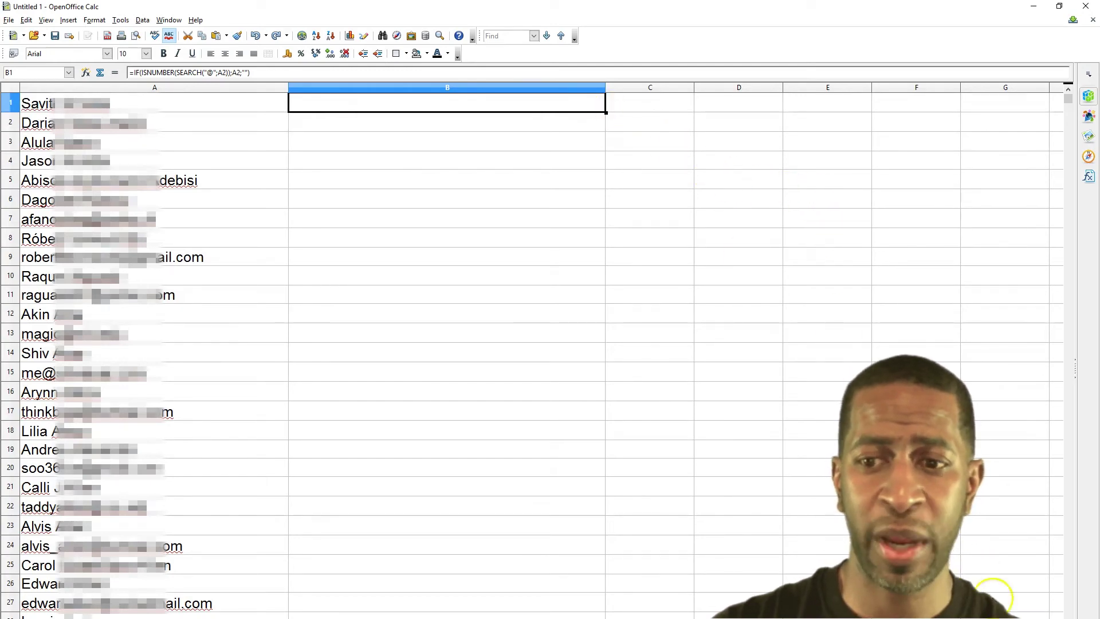
- Fill B1's email-extracting formula down column B to row 2125
{"action": "scroll", "coordinate": [533, 349], "scroll_direction": "down", "scroll_amount": 5}
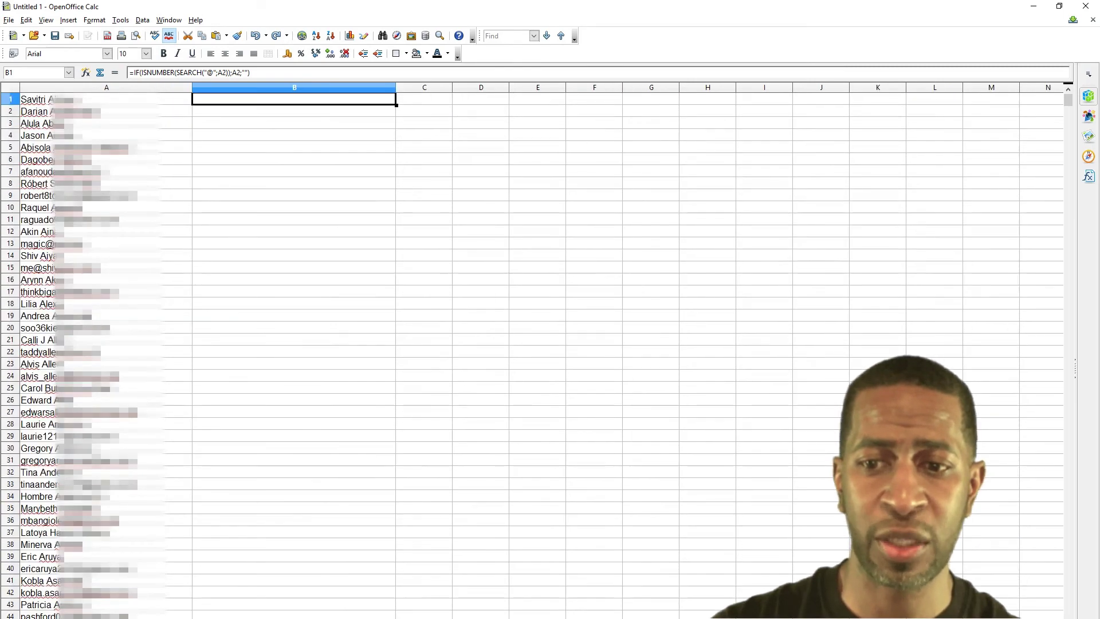
{"action": "left_click_drag", "start_coordinate": [396, 105], "coordinate": [393, 618]}
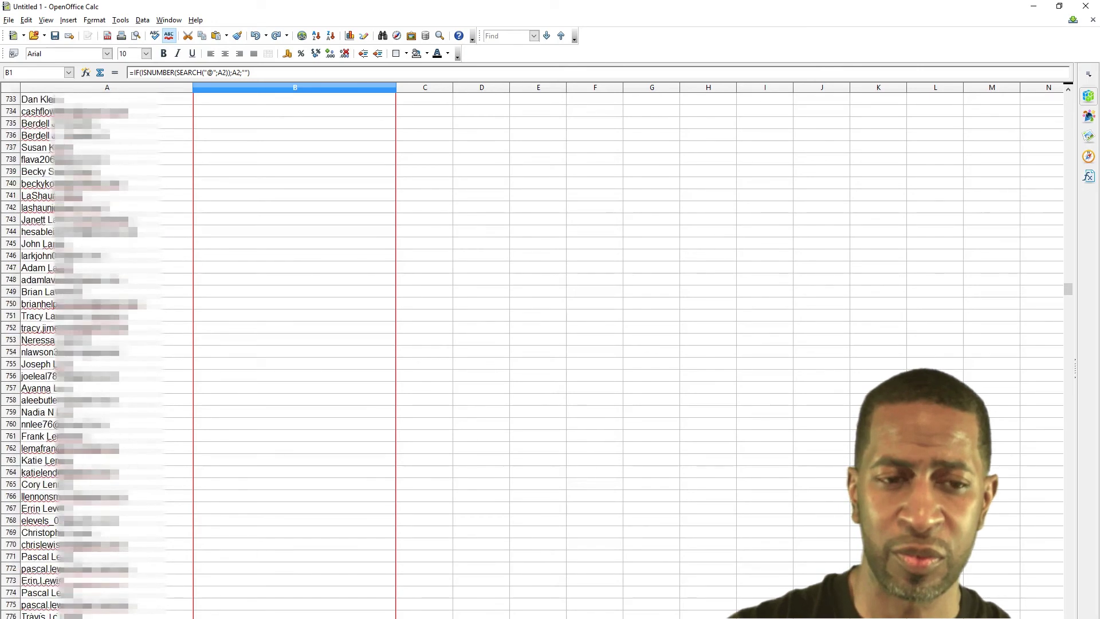
{"action": "scroll", "coordinate": [533, 352], "scroll_direction": "down", "scroll_amount": 20}
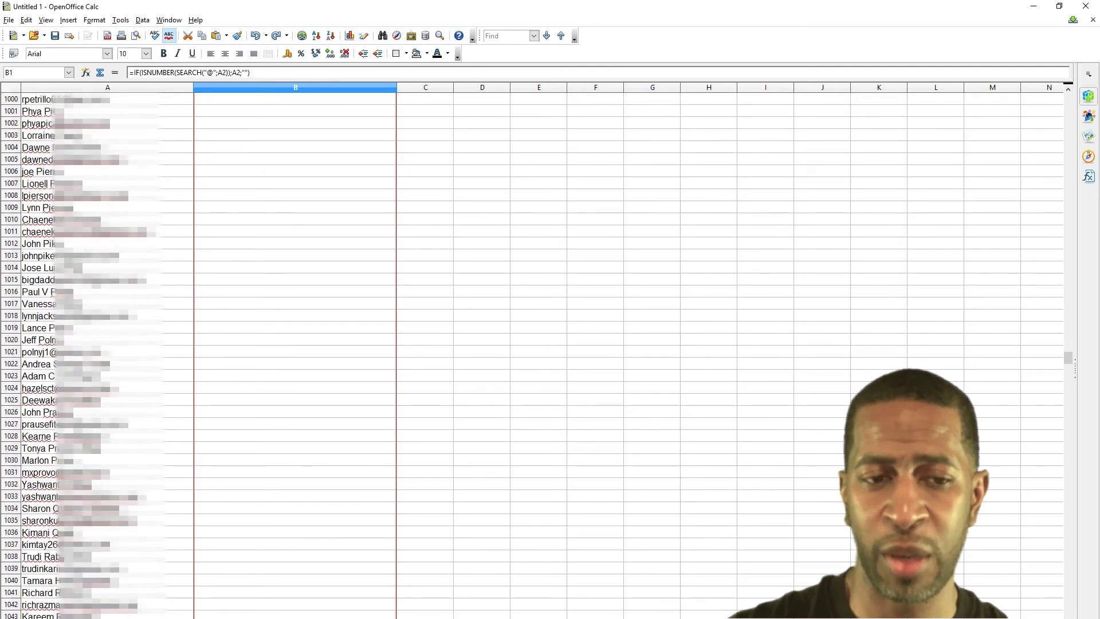
{"action": "scroll", "coordinate": [533, 352], "scroll_direction": "down", "scroll_amount": 20}
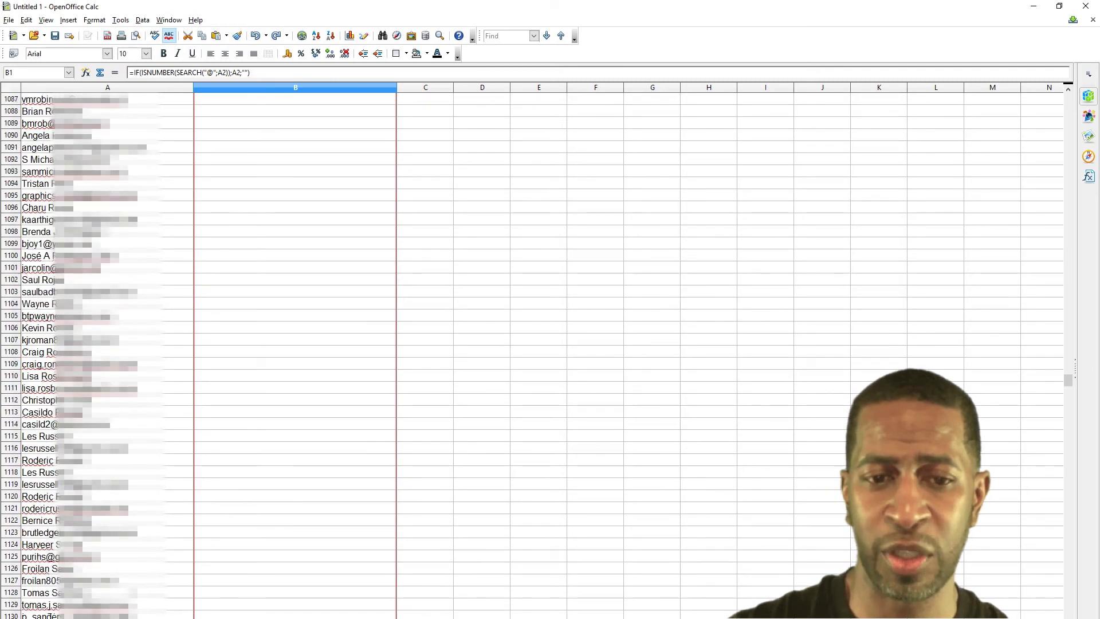
{"action": "scroll", "coordinate": [533, 352], "scroll_direction": "down", "scroll_amount": 20}
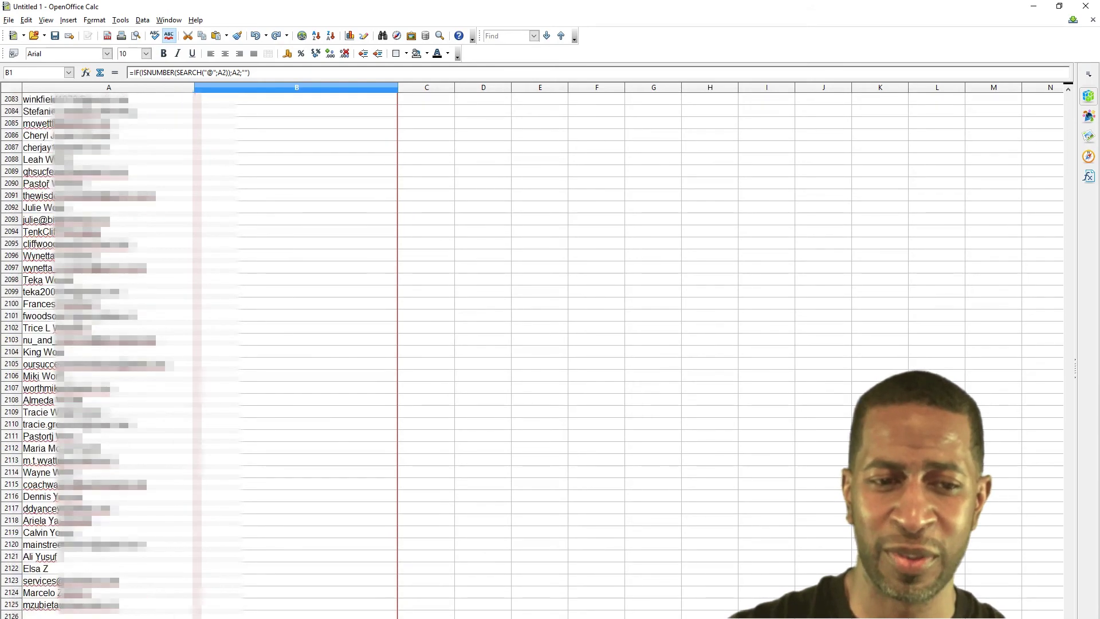
{"action": "left_click_drag", "start_coordinate": [381, 616], "coordinate": [367, 336]}
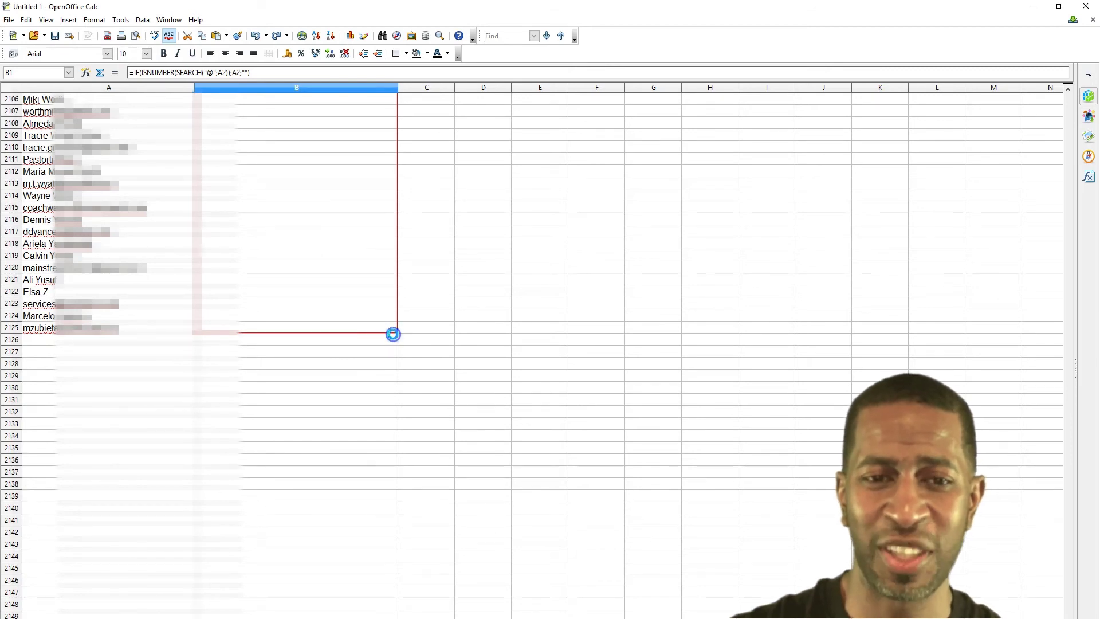
{"action": "left_click_drag", "start_coordinate": [393, 334], "coordinate": [394, 334]}
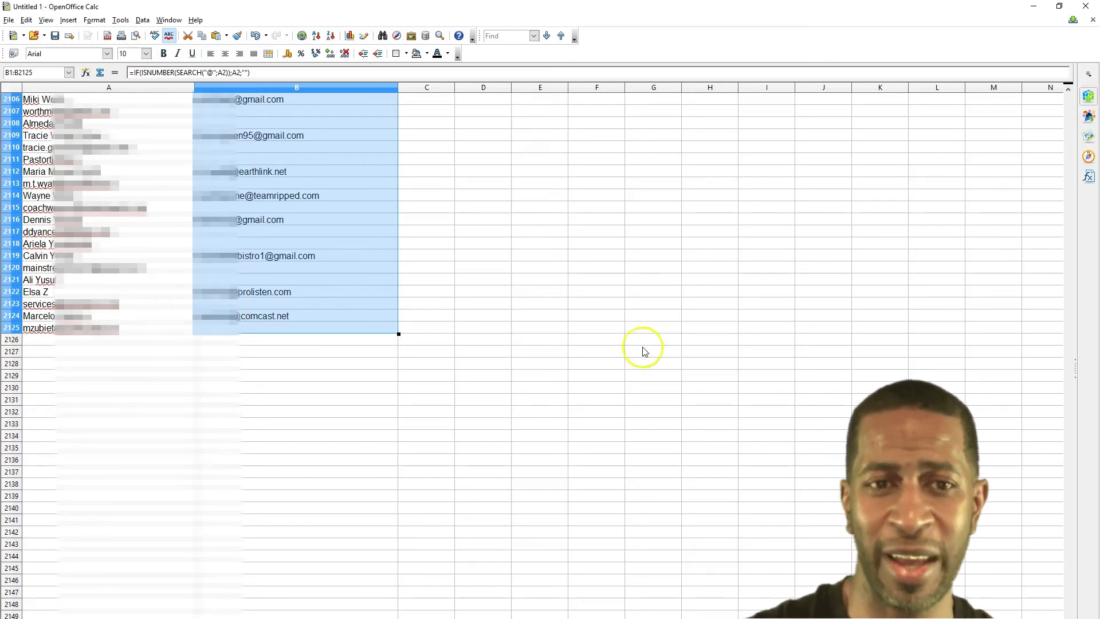
- Scroll back to the top of the sheet to show columns A and B from row 1
{"action": "left_click_drag", "start_coordinate": [1068, 608], "coordinate": [1074, 92]}
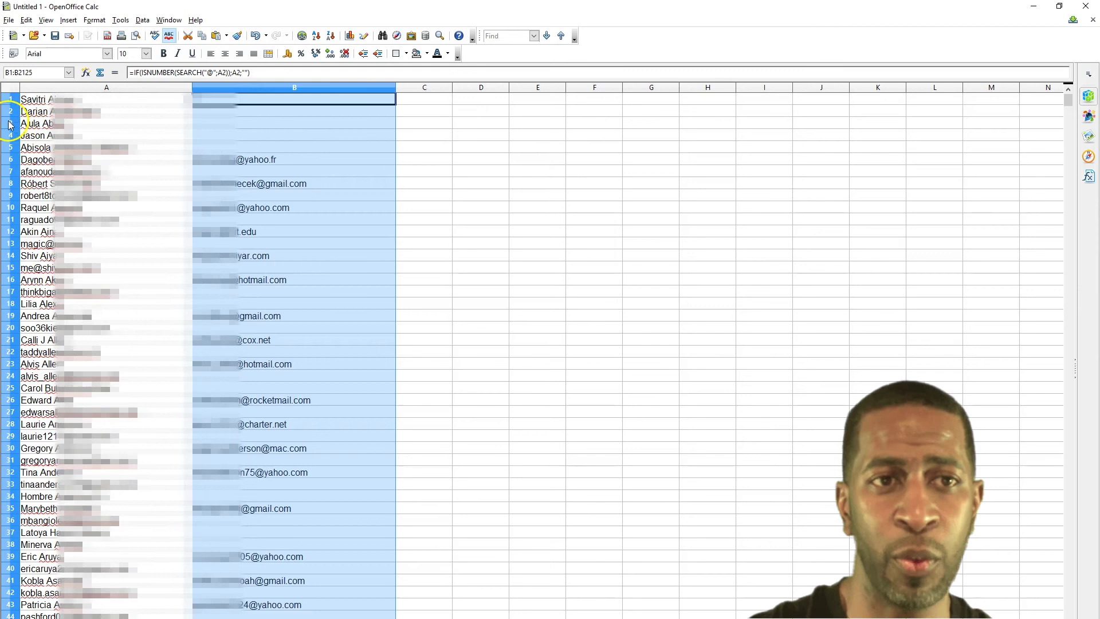
- Insert a blank top row and label A1 'Name' and B1 'Email'
{"action": "left_click", "coordinate": [7, 100]}
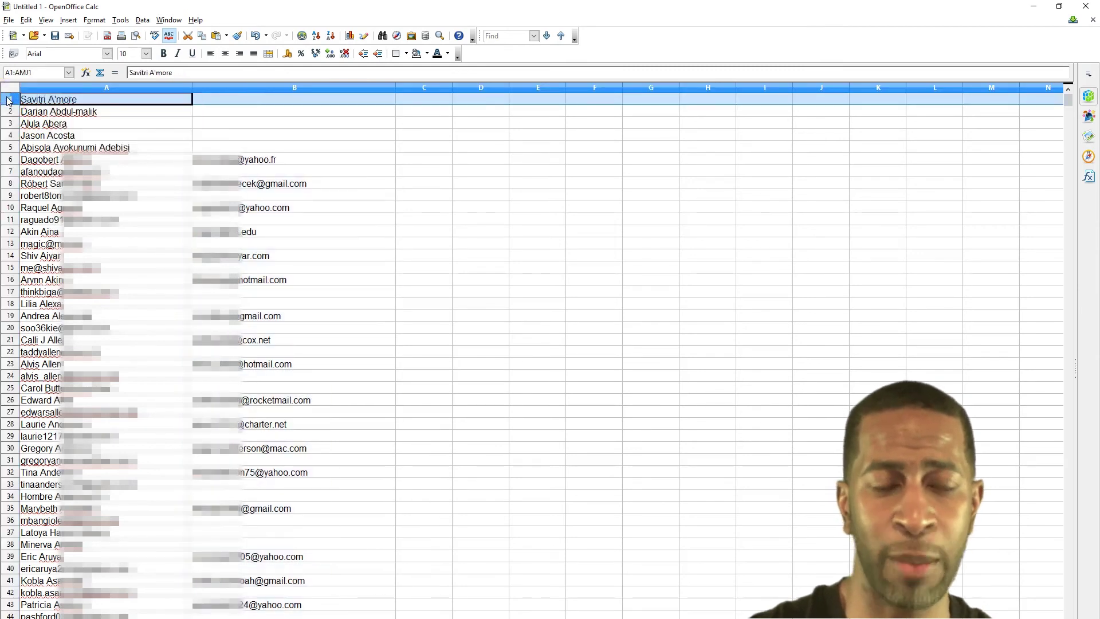
{"action": "right_click", "coordinate": [8, 101]}
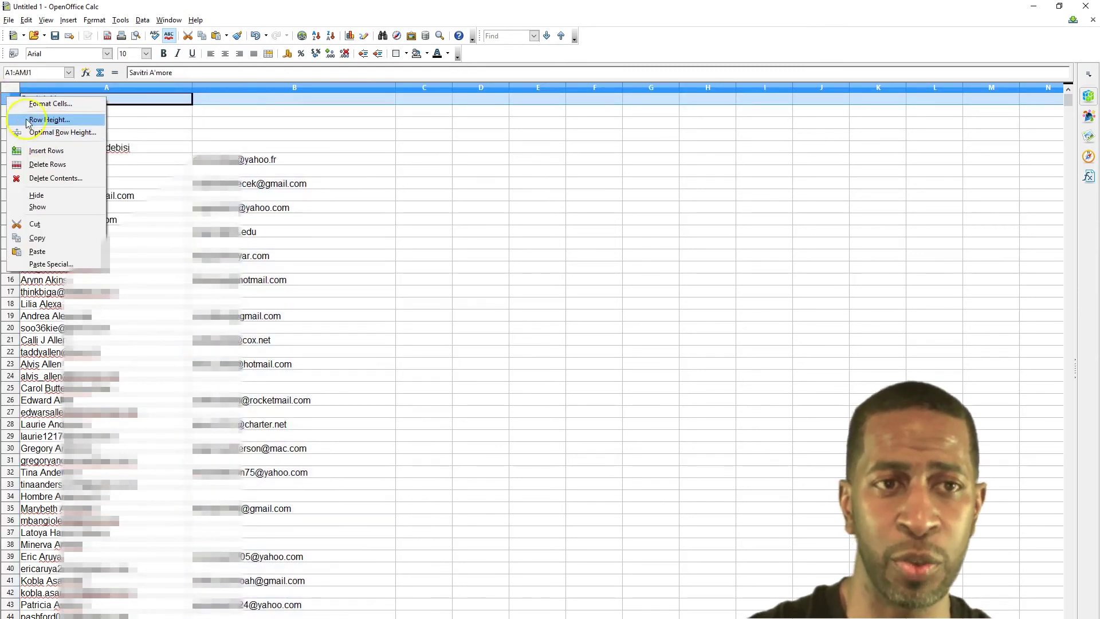
{"action": "left_click", "coordinate": [35, 150]}
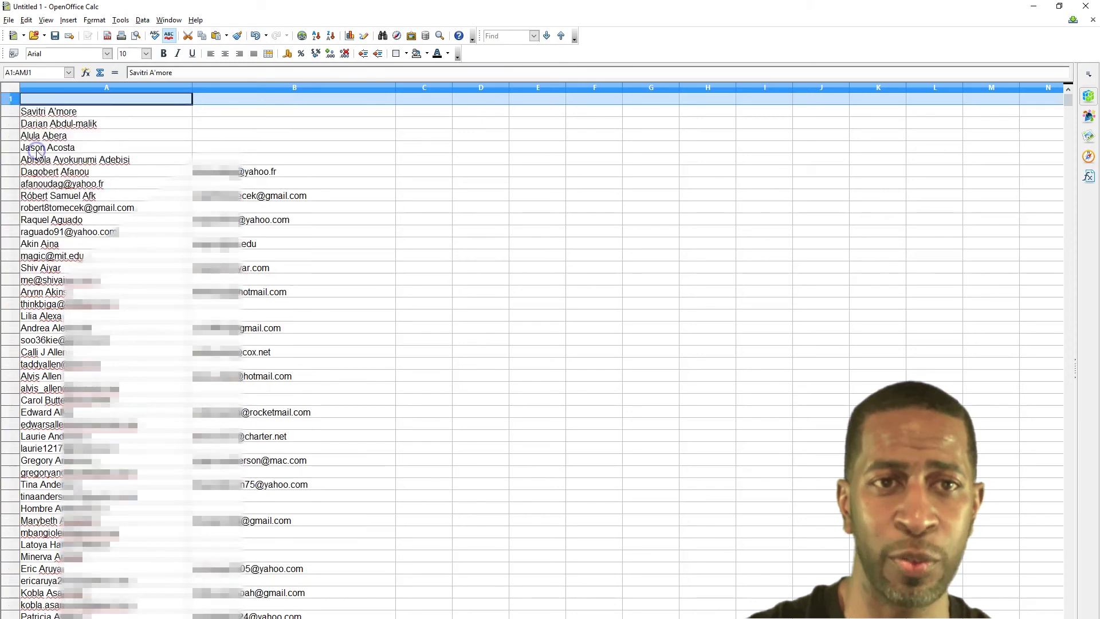
{"action": "left_click", "coordinate": [68, 102]}
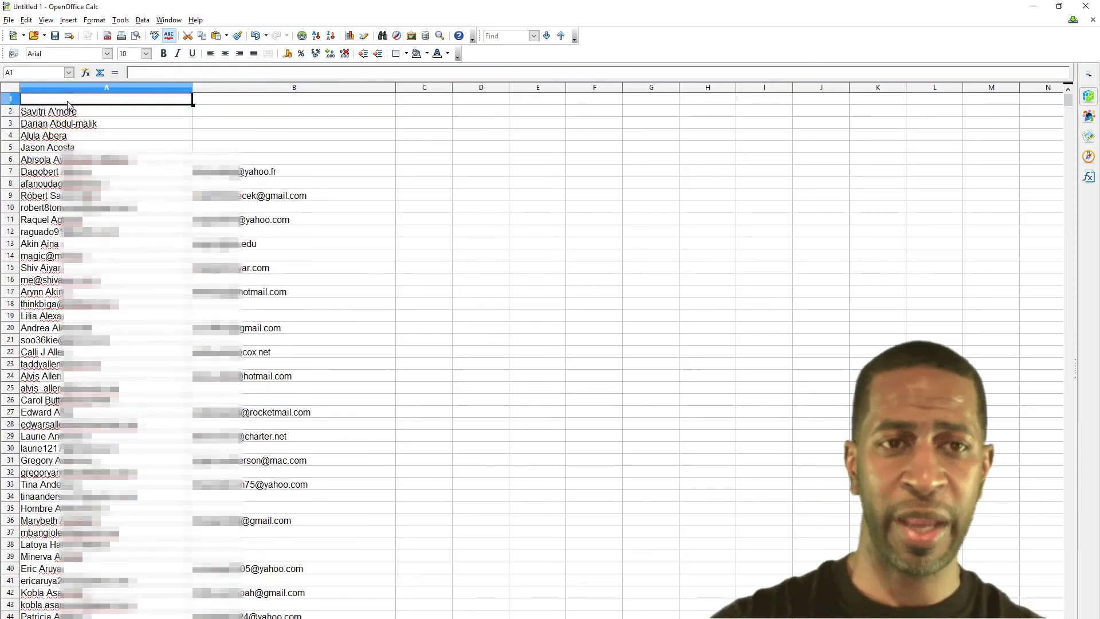
{"action": "type", "text": "Name"}
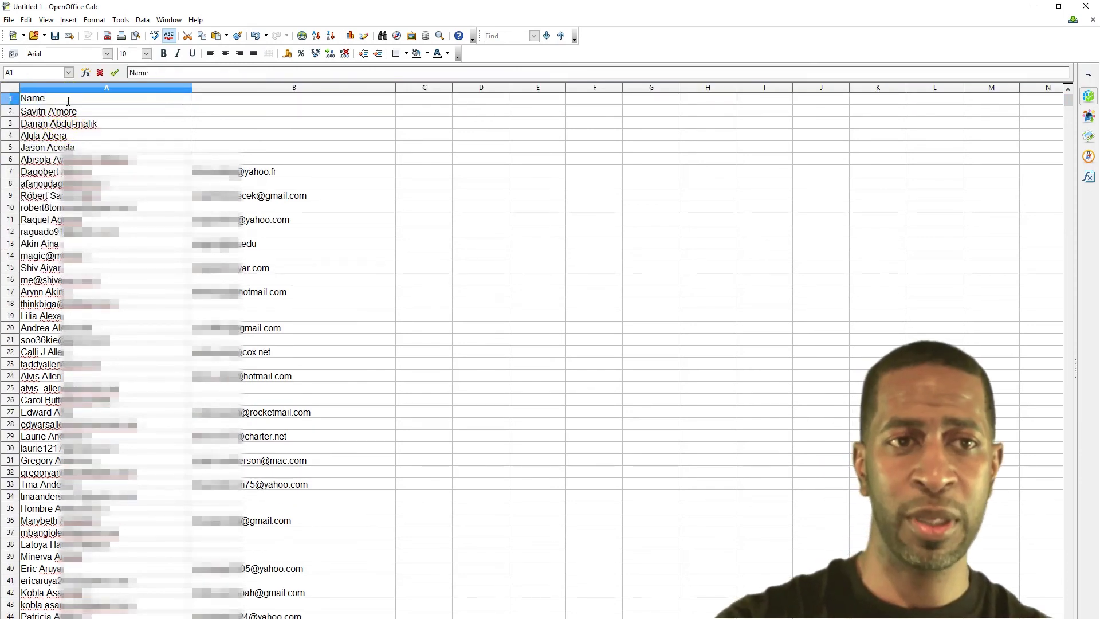
{"action": "key", "text": "Tab"}
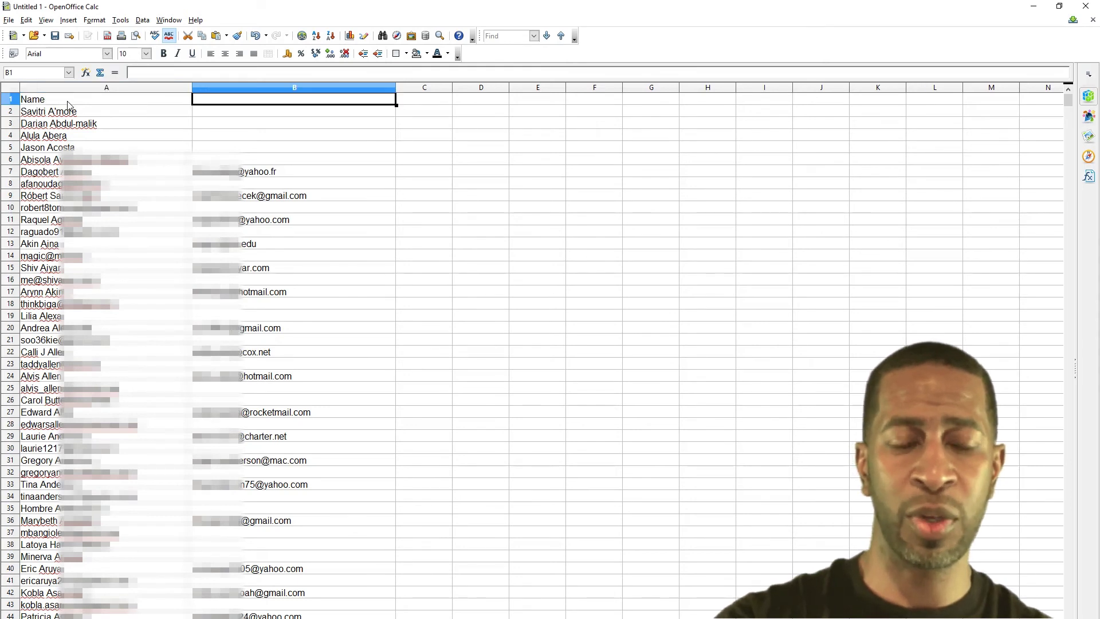
{"action": "type", "text": "Emai"}
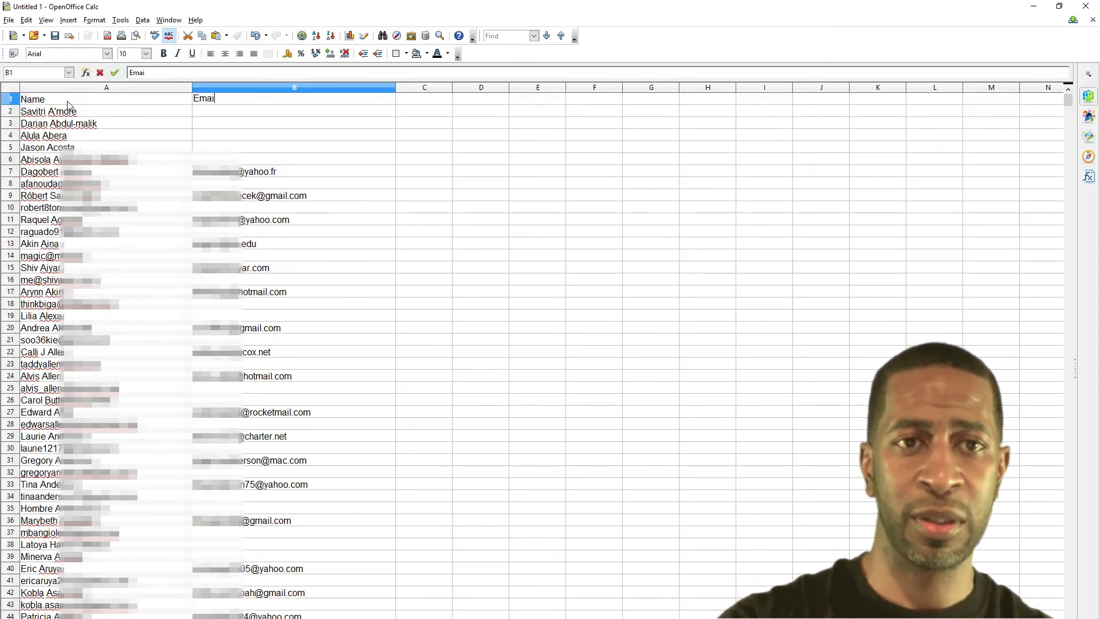
{"action": "type", "text": "l"}
{"action": "key", "text": "Return"}
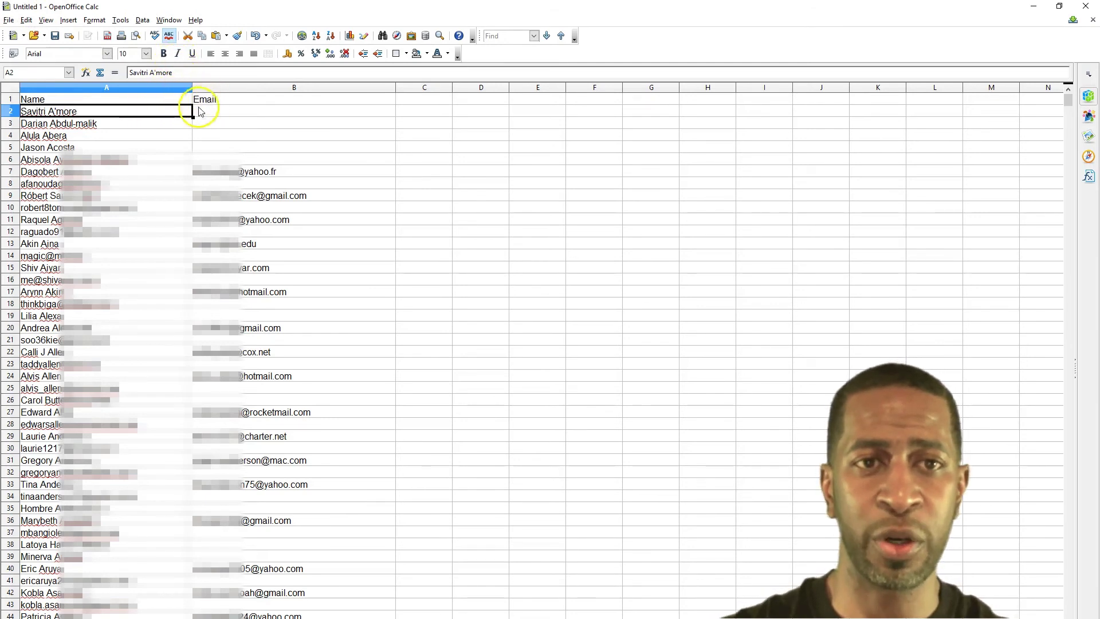
- Apply a Standard Filter showing only rows where Email contains '@'
{"action": "left_click", "coordinate": [242, 100]}
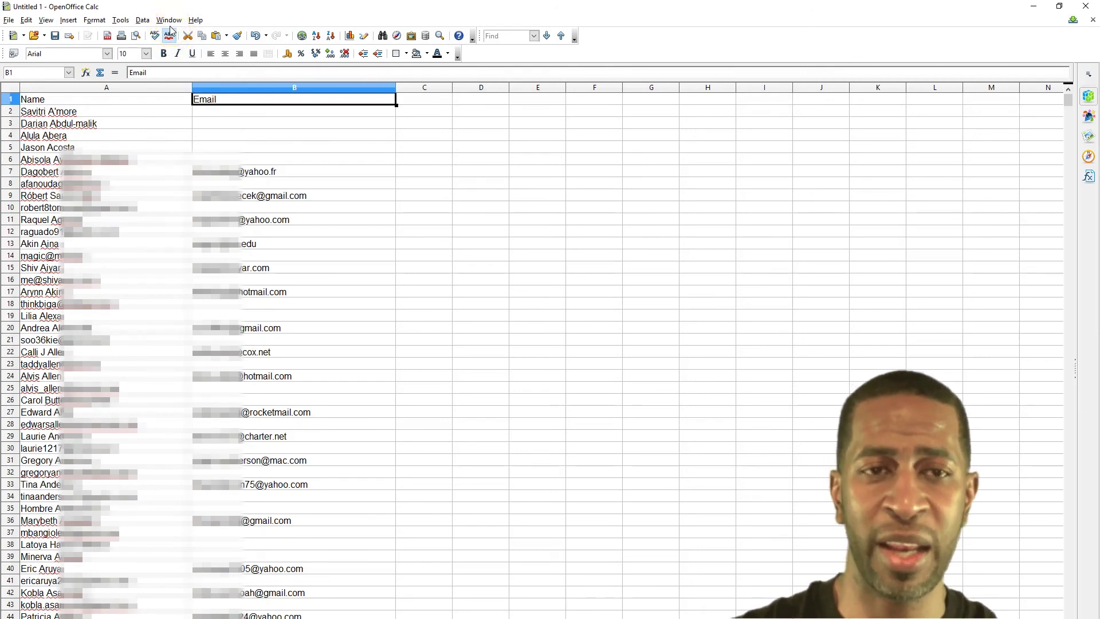
{"action": "left_click", "coordinate": [142, 20]}
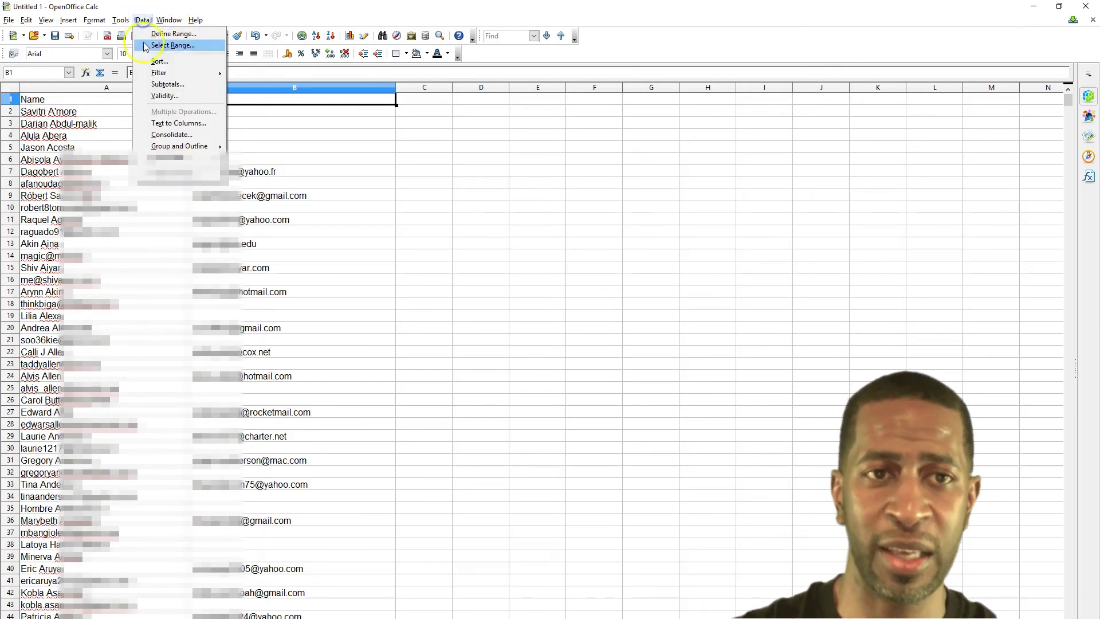
{"action": "mouse_move", "coordinate": [162, 75]}
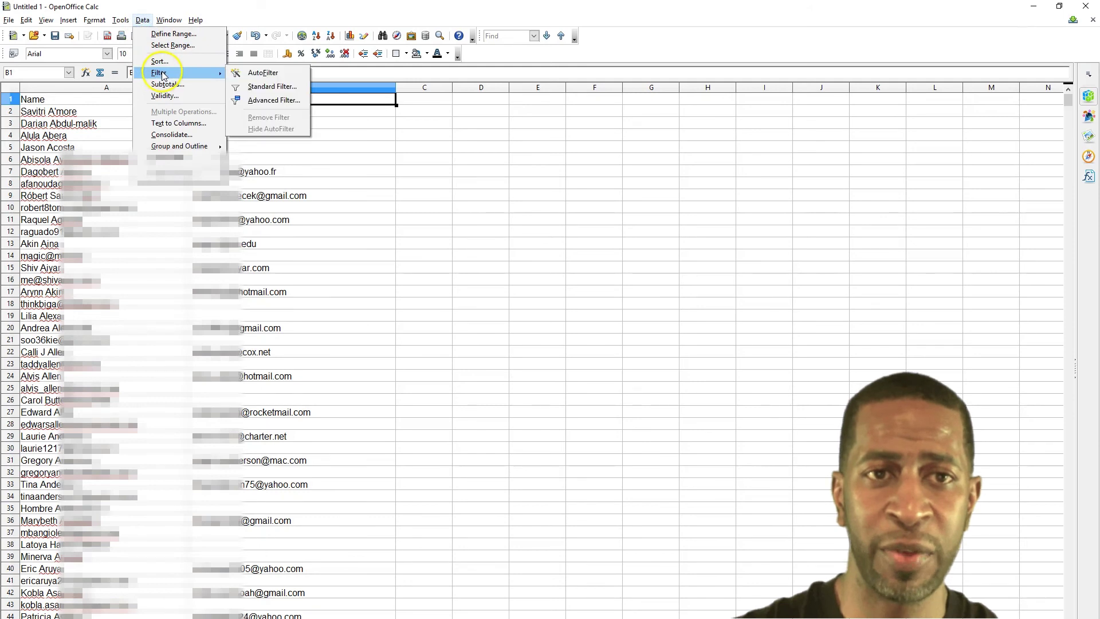
{"action": "left_click", "coordinate": [286, 85]}
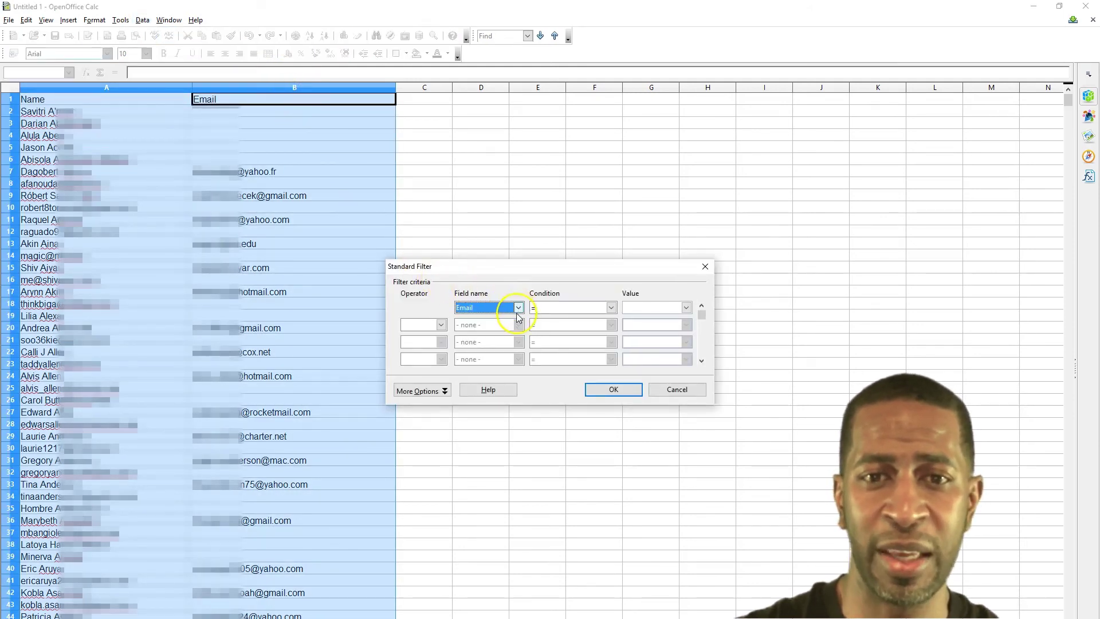
{"action": "left_click", "coordinate": [610, 307]}
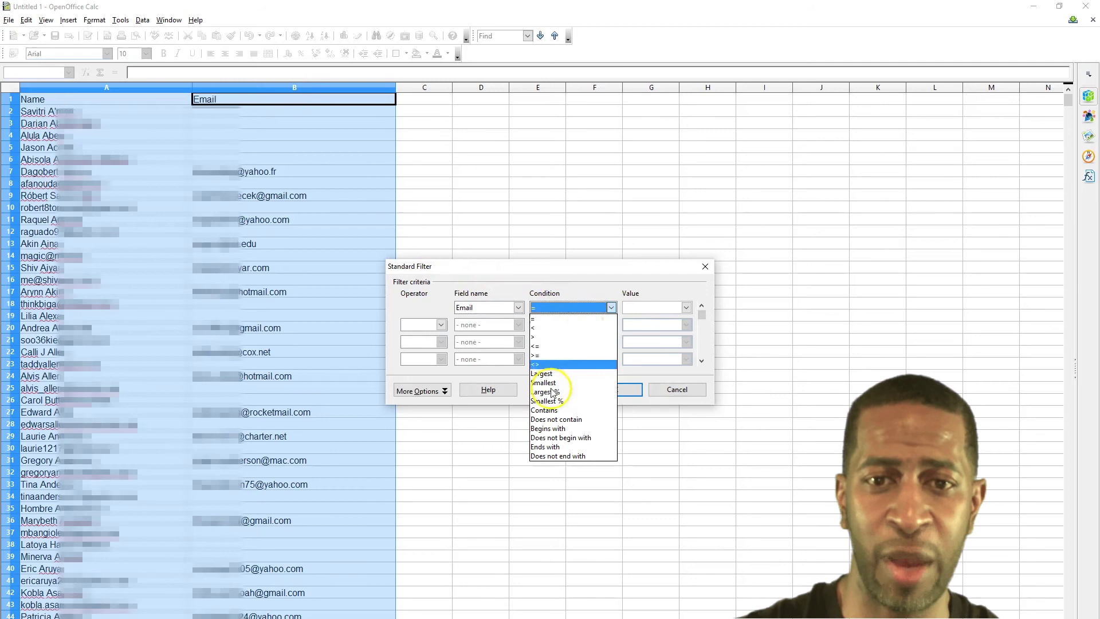
{"action": "left_click", "coordinate": [544, 410]}
{"action": "left_click", "coordinate": [643, 308]}
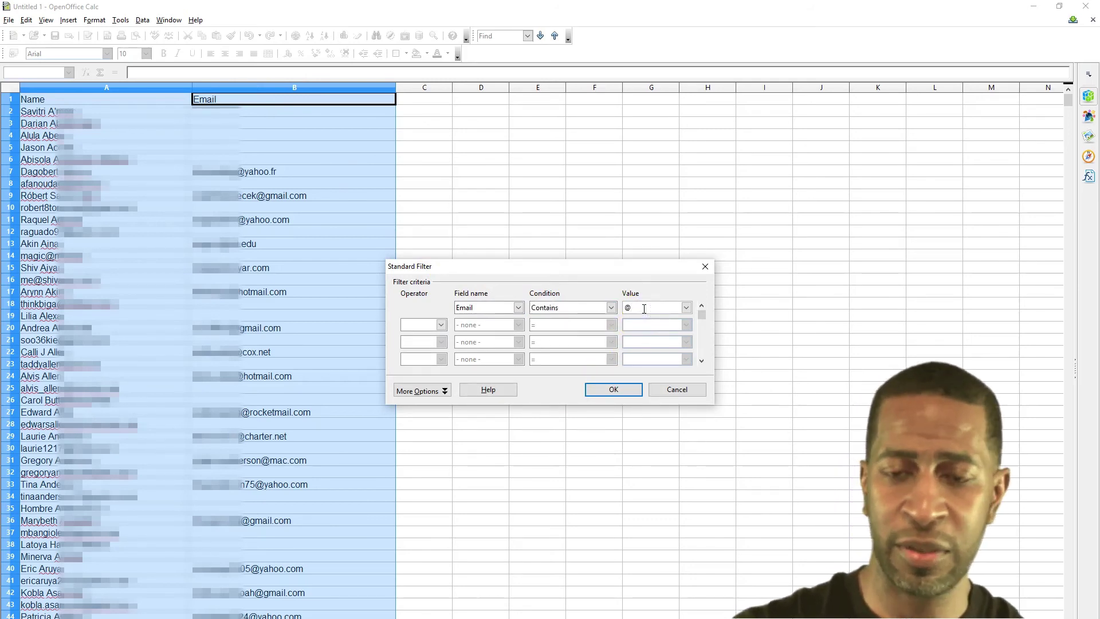
{"action": "left_click", "coordinate": [629, 390]}
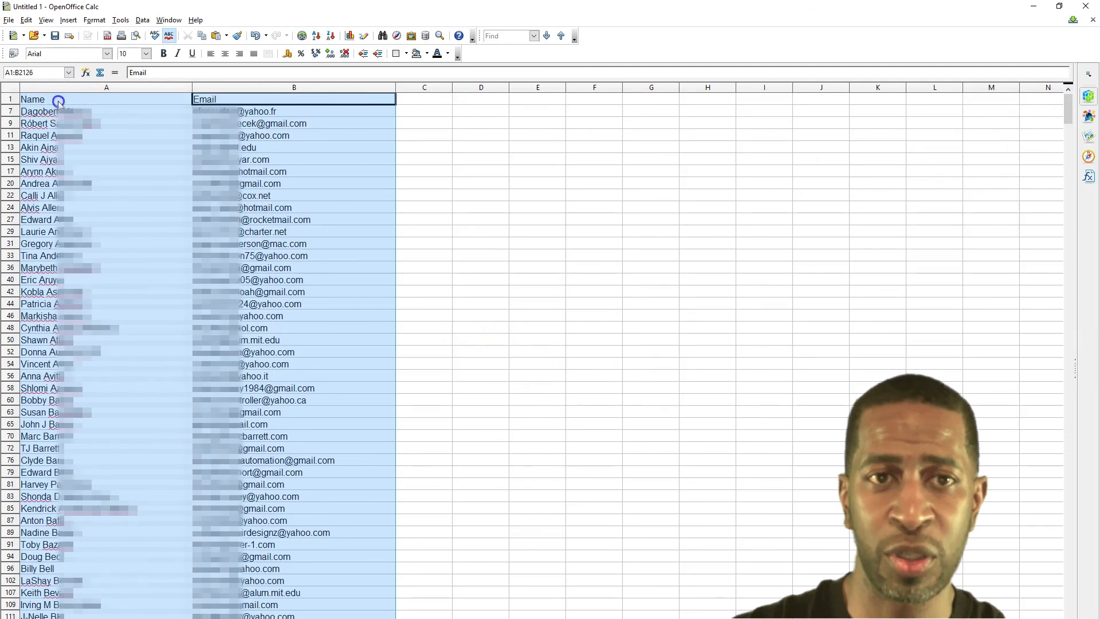
- Select the filtered Name and Email rows and insert a new empty sheet
{"action": "left_click_drag", "start_coordinate": [60, 105], "coordinate": [336, 166]}
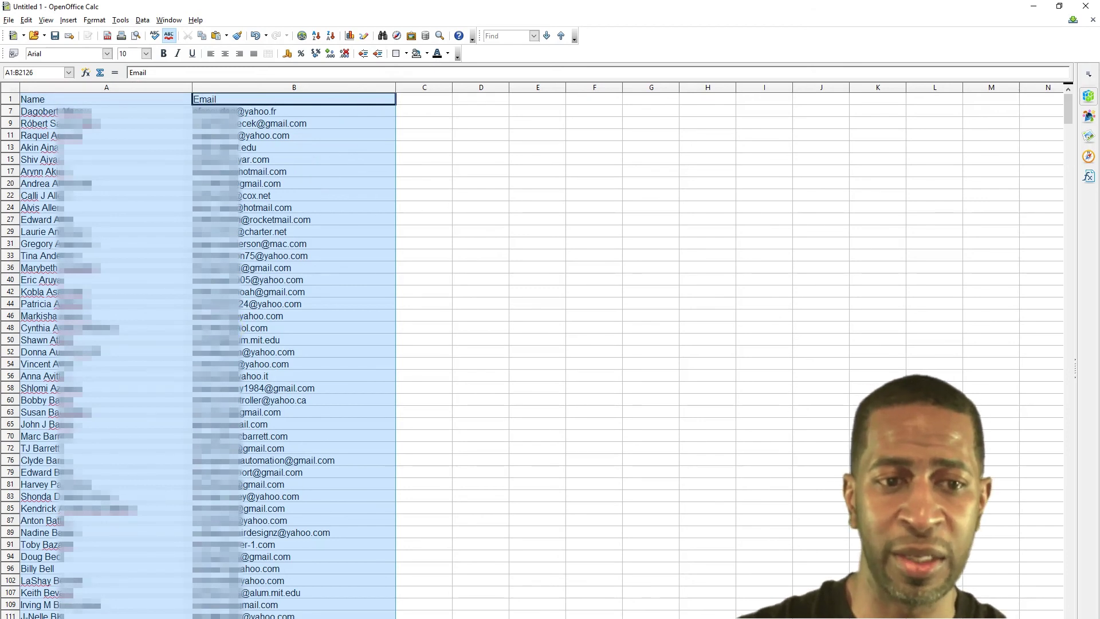
{"action": "right_click", "coordinate": [52, 560]}
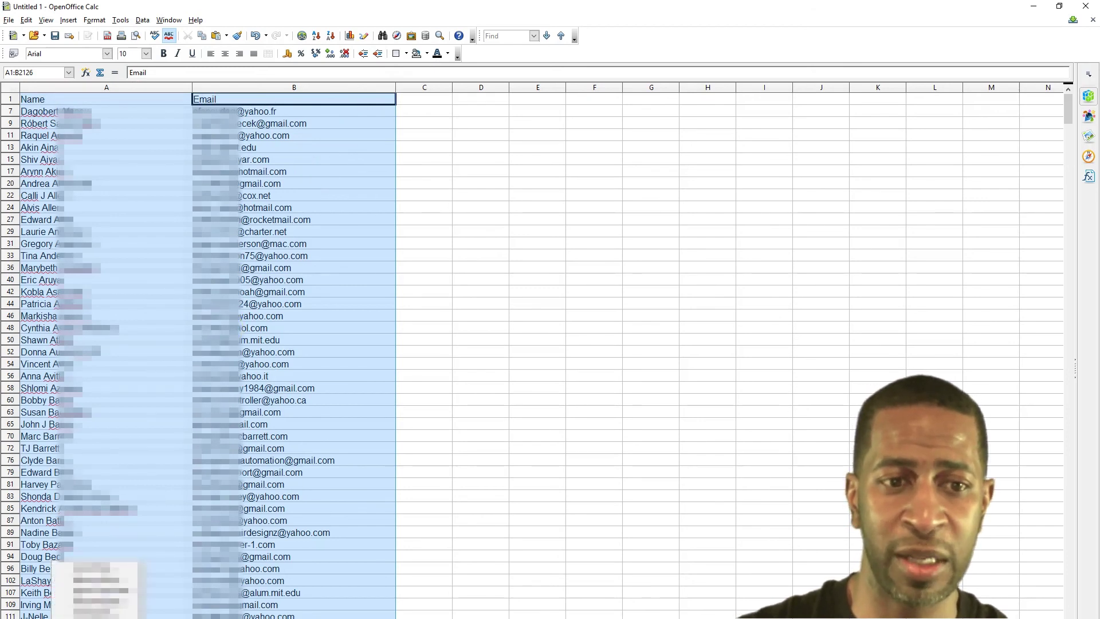
{"action": "left_click", "coordinate": [92, 567]}
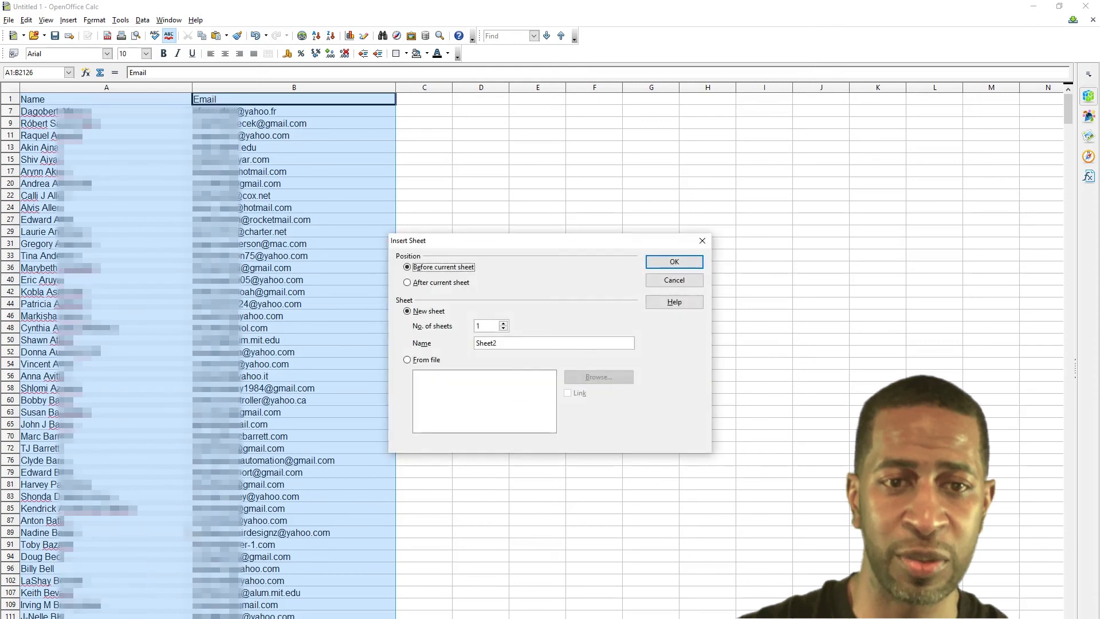
{"action": "left_click", "coordinate": [673, 262]}
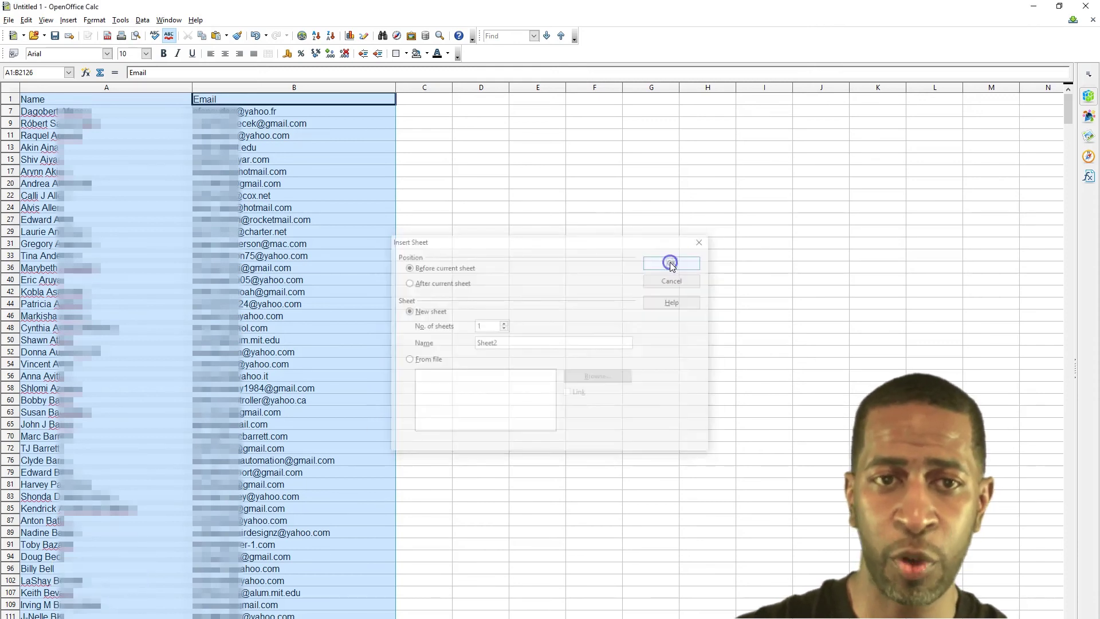
- Paste the filtered rows into A1 of the new sheet as text only
{"action": "right_click", "coordinate": [56, 101]}
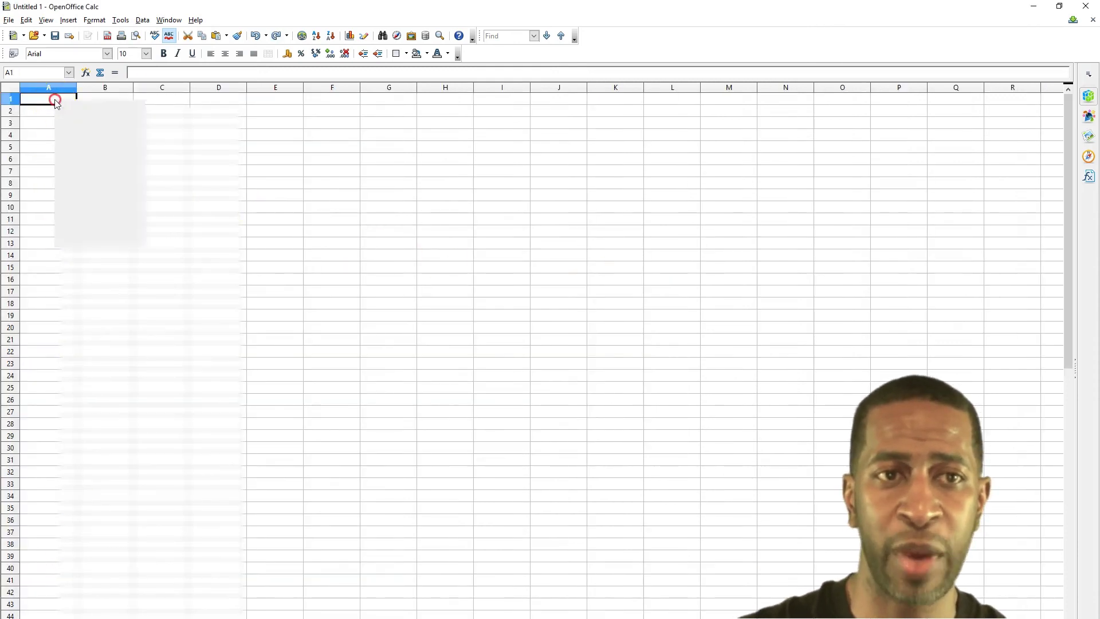
{"action": "left_click", "coordinate": [95, 240]}
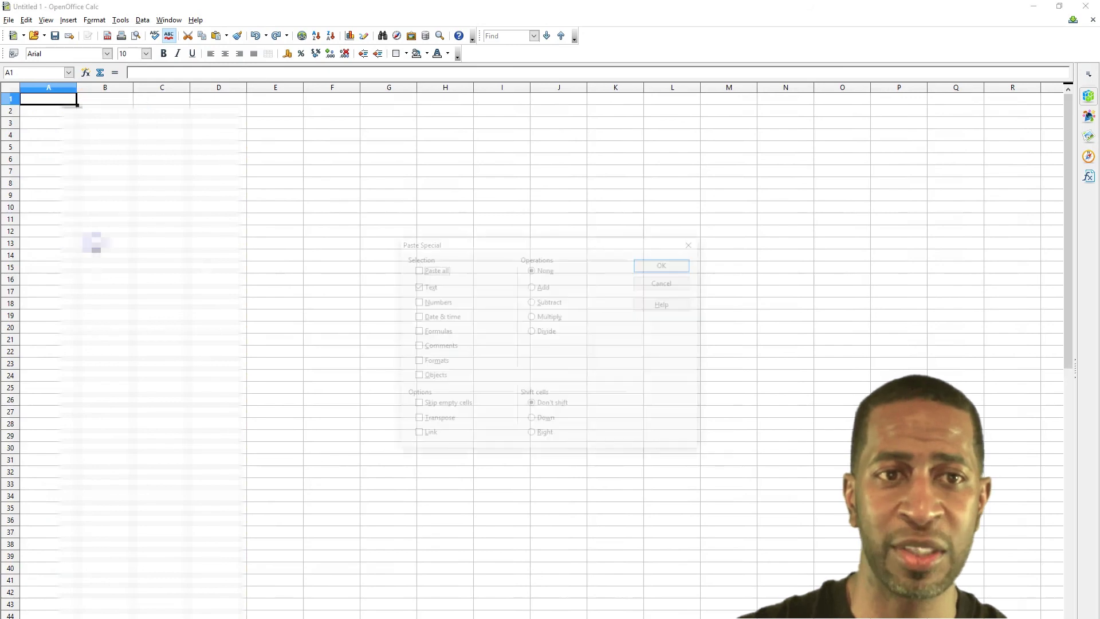
{"action": "left_click", "coordinate": [415, 269]}
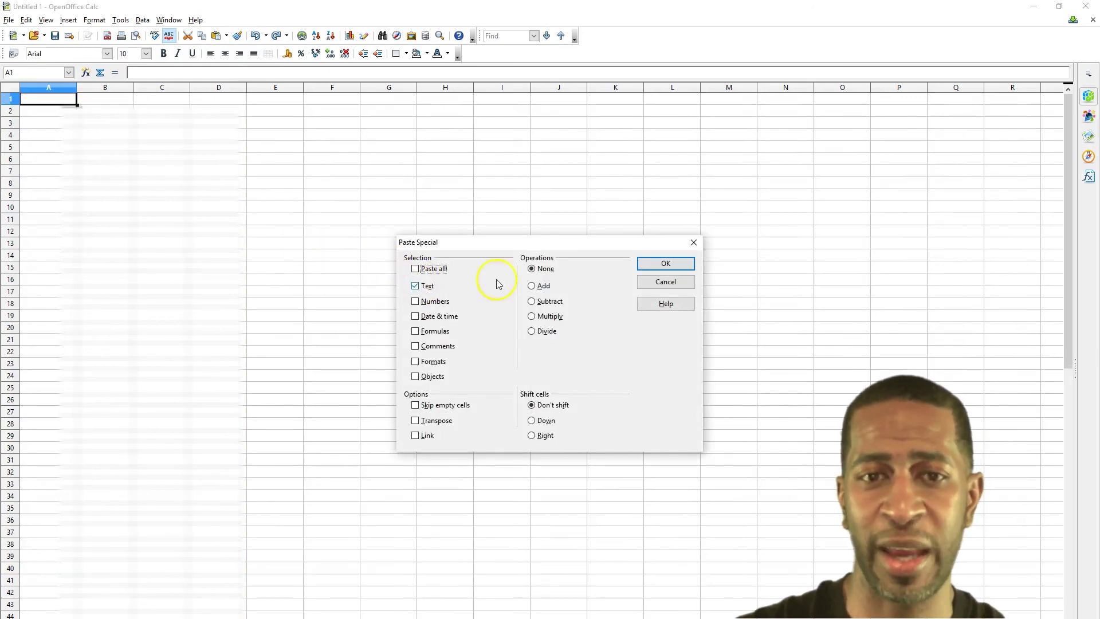
{"action": "left_click", "coordinate": [666, 263]}
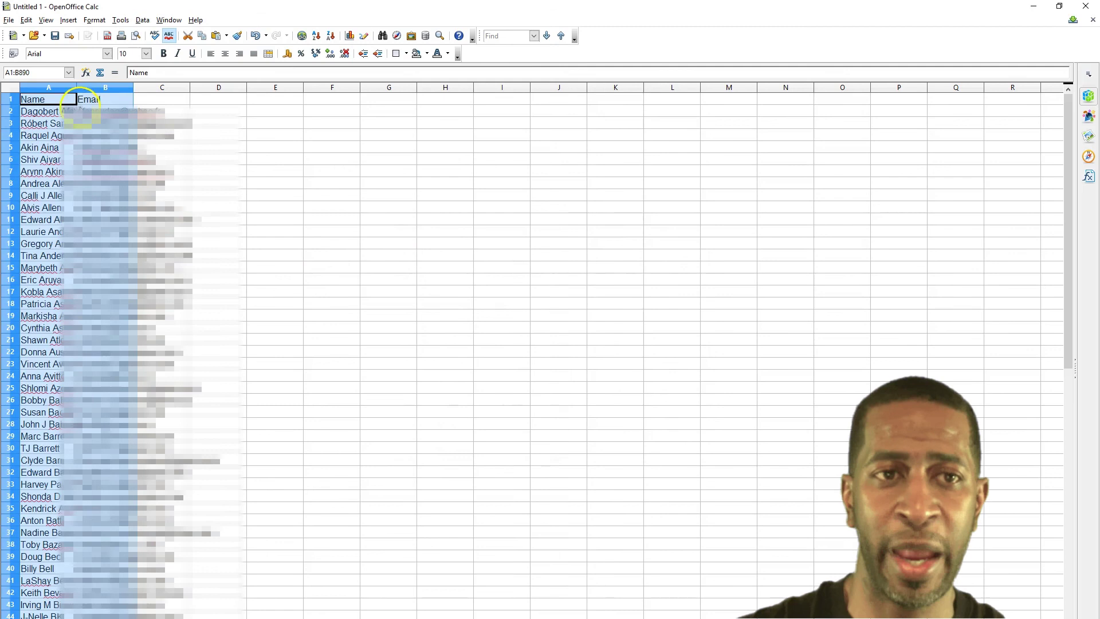
- Auto-fit columns A and B to their longest name and email
{"action": "left_click", "coordinate": [10, 87]}
{"action": "left_click", "coordinate": [74, 85]}
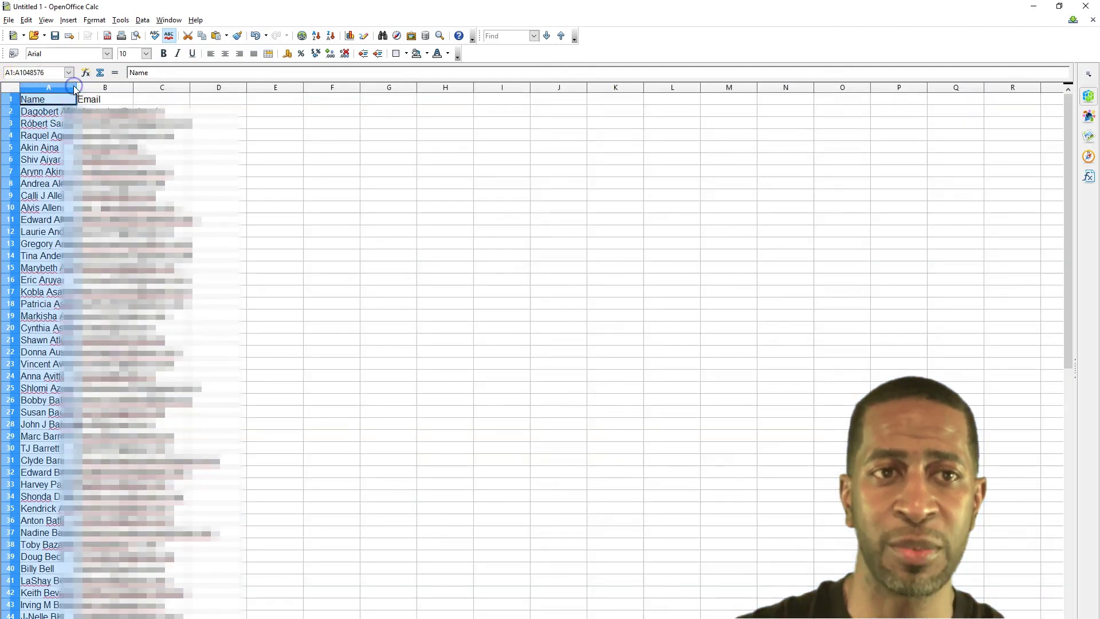
{"action": "double_click", "coordinate": [75, 86]}
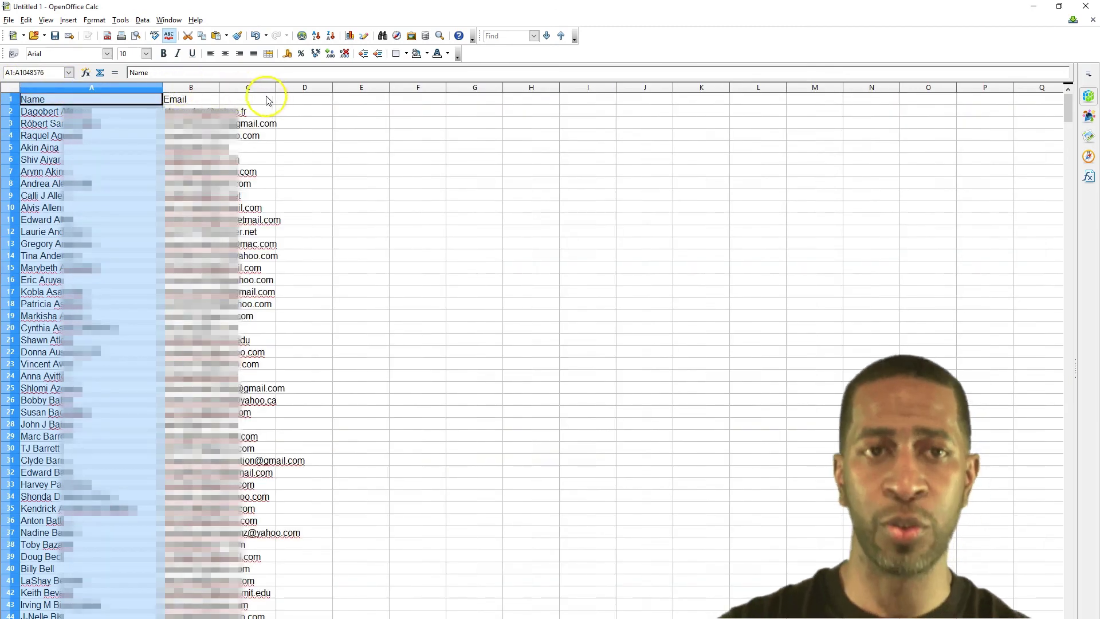
{"action": "double_click", "coordinate": [220, 88]}
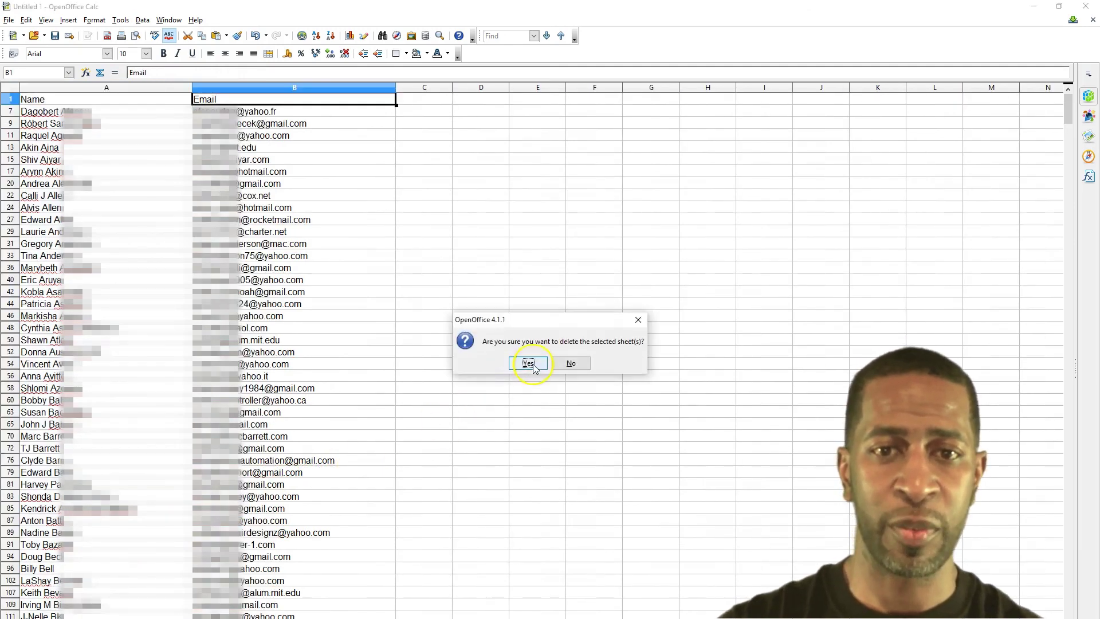
- Confirm deleting the original sheet and check the Name and Email list ends at row 890
{"action": "left_click", "coordinate": [525, 363]}
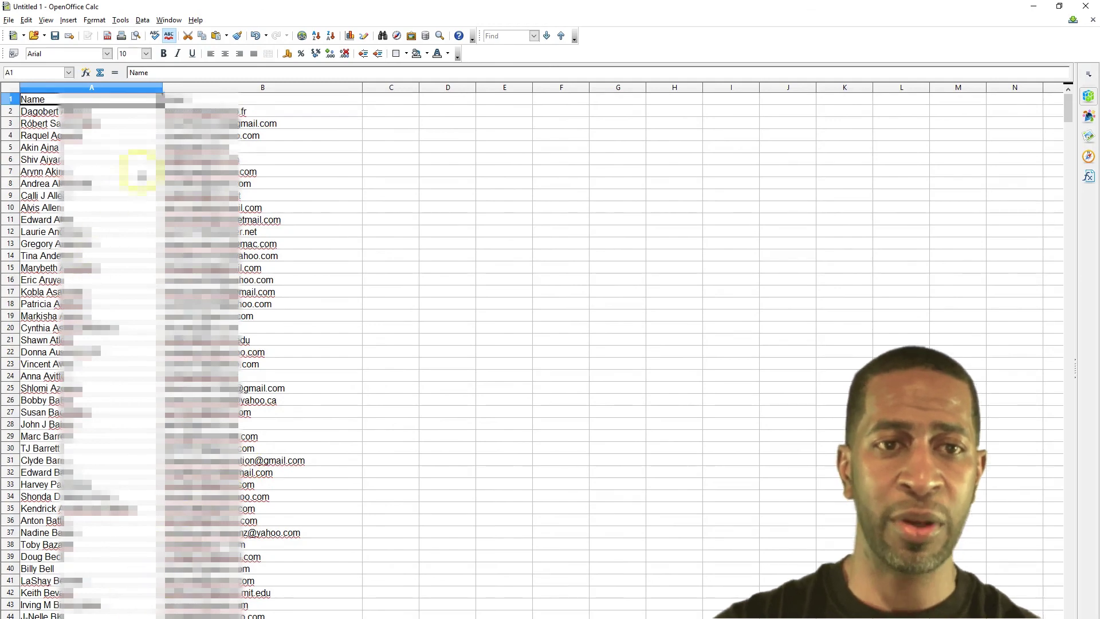
{"action": "left_click_drag", "start_coordinate": [1063, 104], "coordinate": [1072, 616]}
{"action": "scroll", "coordinate": [533, 343], "scroll_direction": "up", "scroll_amount": 6}
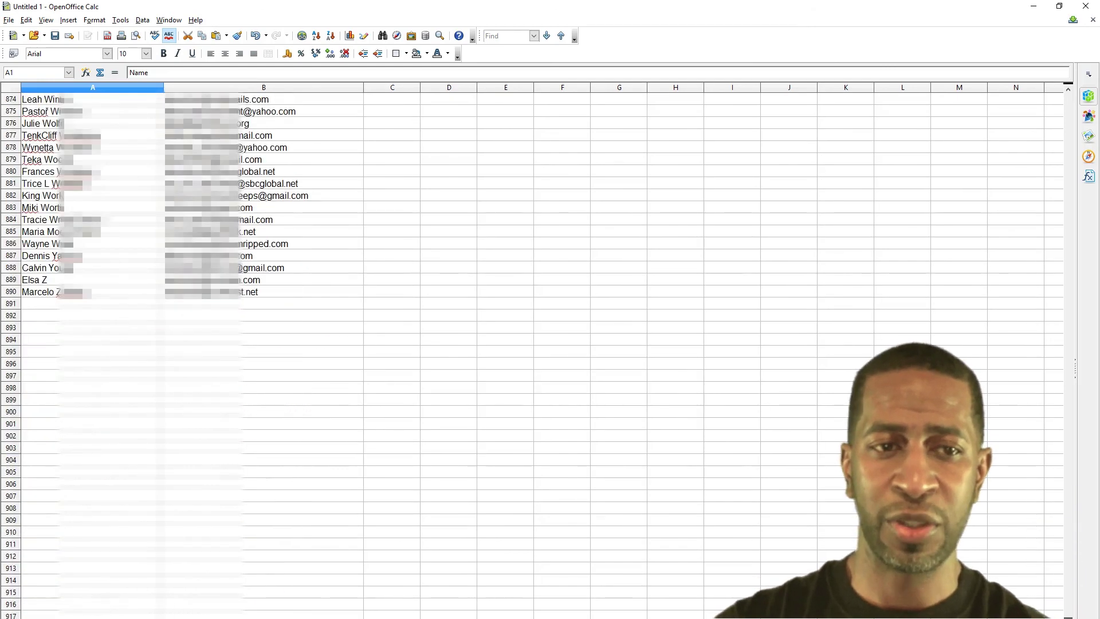
{"action": "scroll", "coordinate": [533, 344], "scroll_direction": "up", "scroll_amount": 3}
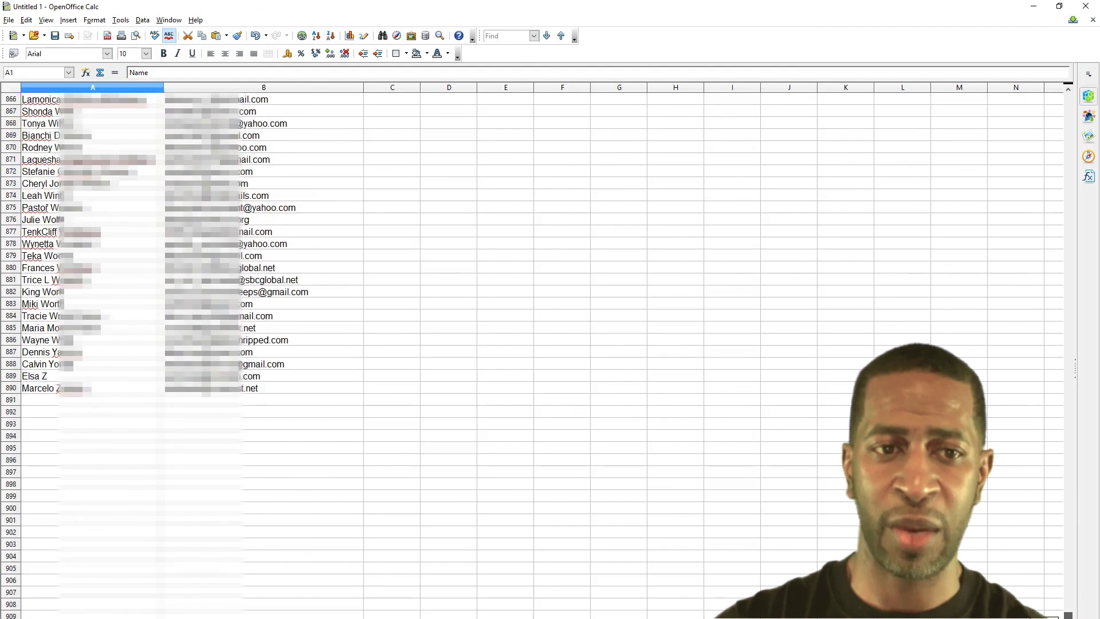
{"action": "left_click_drag", "start_coordinate": [1069, 614], "coordinate": [1088, 92]}
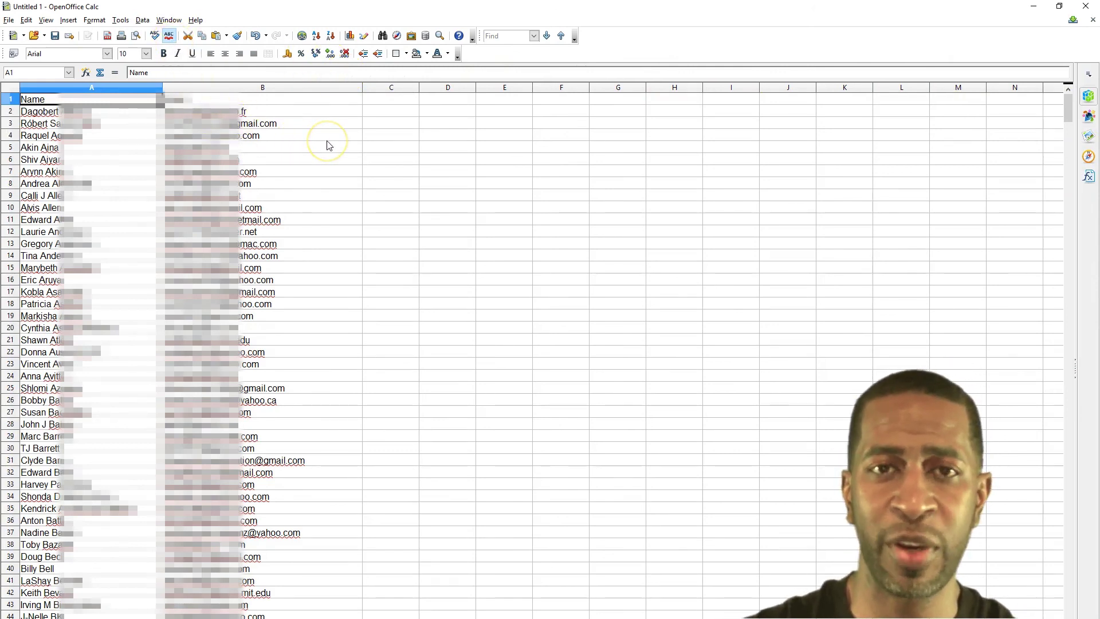
{"action": "left_click_drag", "start_coordinate": [331, 256], "coordinate": [334, 290]}
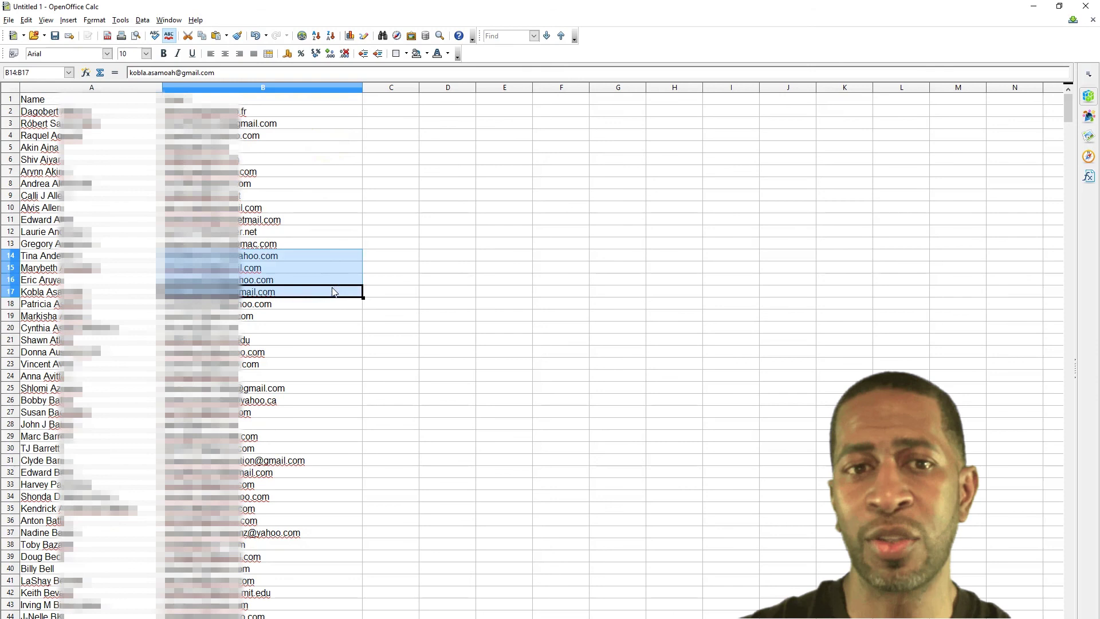
{"action": "left_click", "coordinate": [390, 170]}
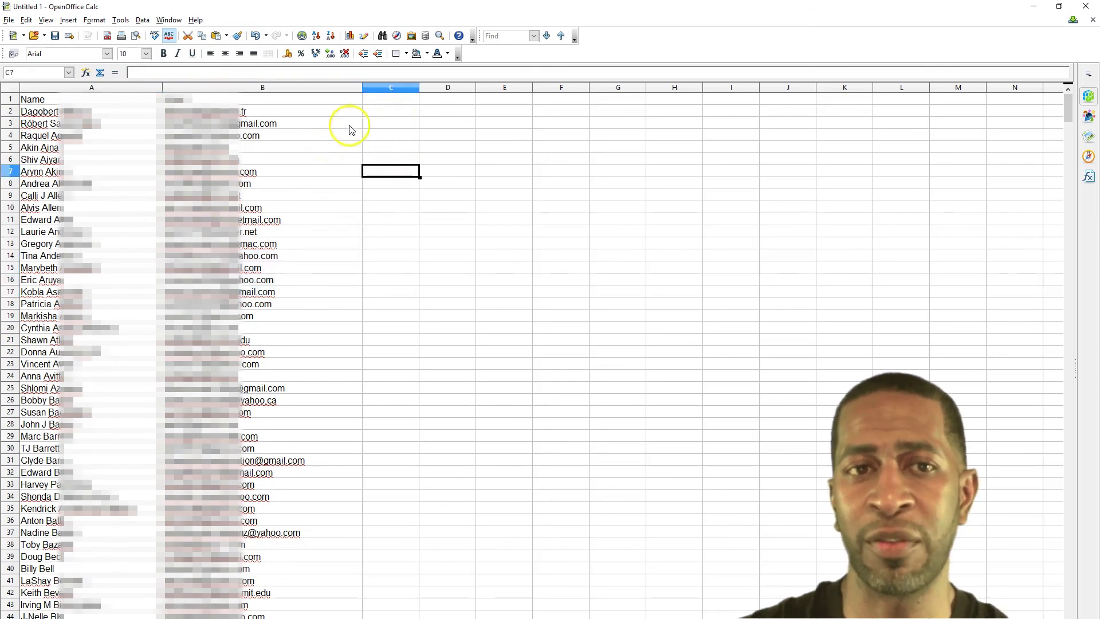